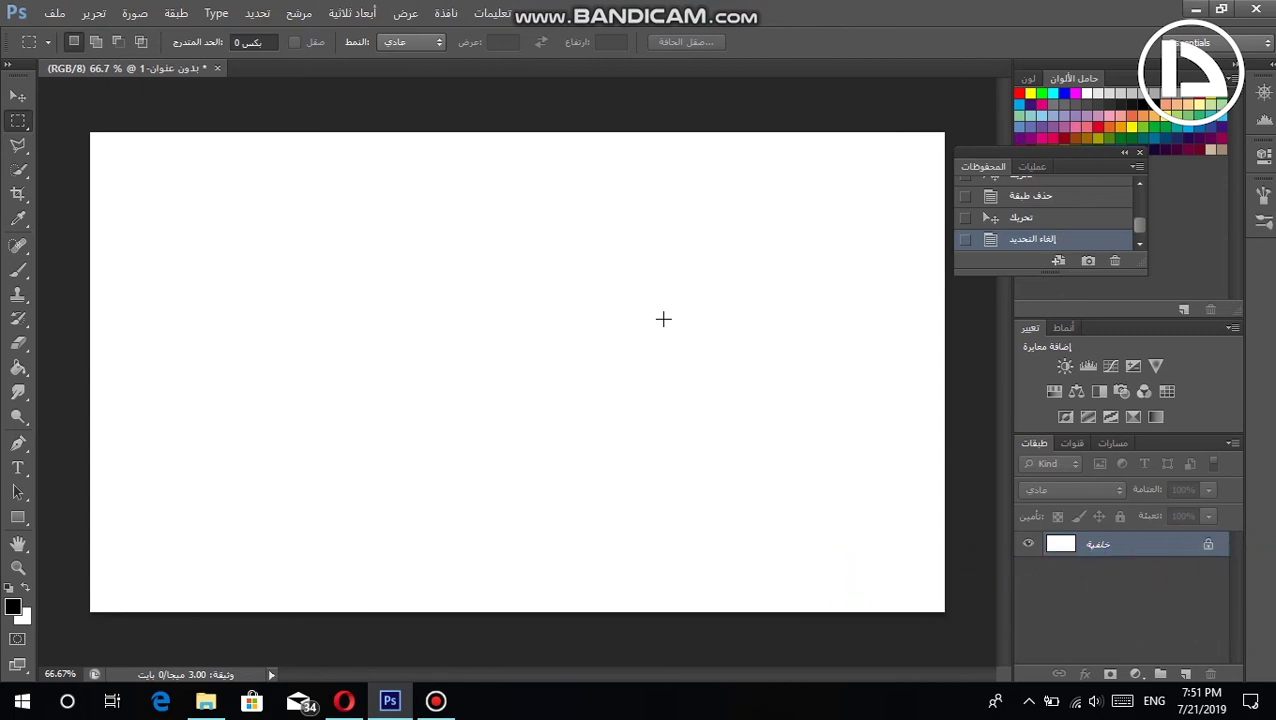
Choose the Move tool and shift the floating History panel clear of the canvas, over the colour swatches.
{"action": "key", "text": "v"}
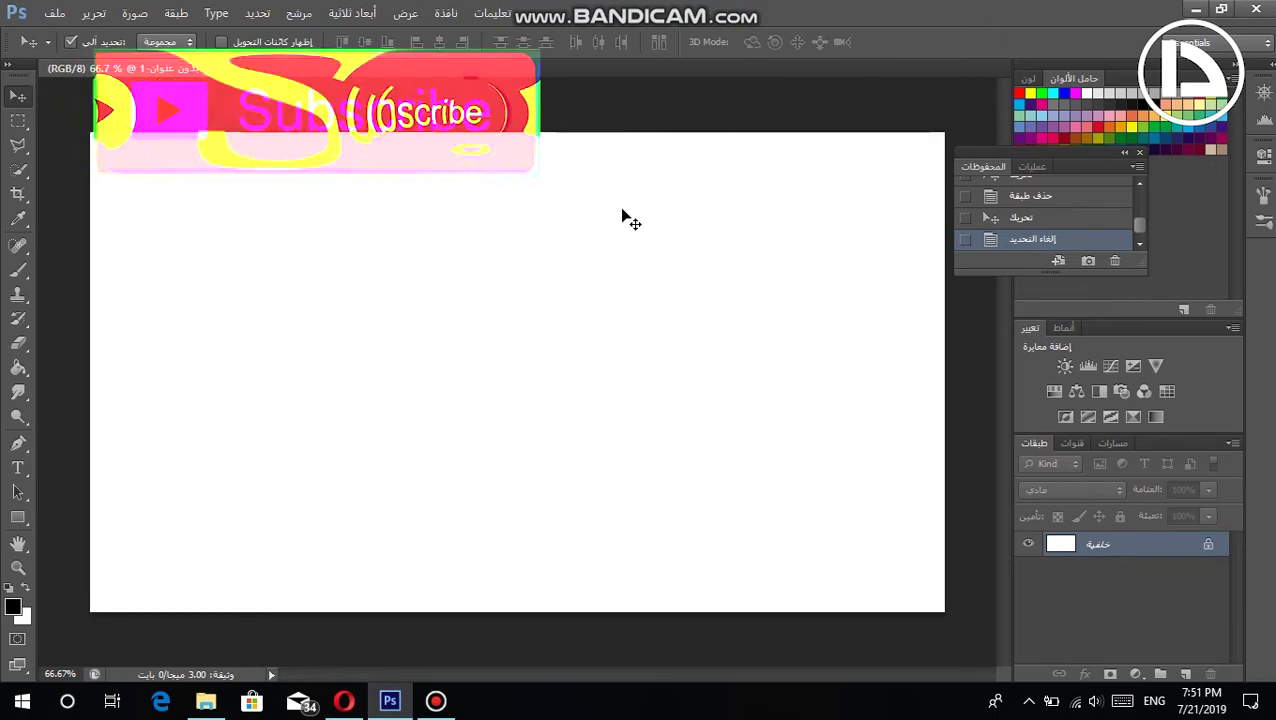
{"action": "left_click_drag", "start_coordinate": [1082, 153], "coordinate": [1145, 183]}
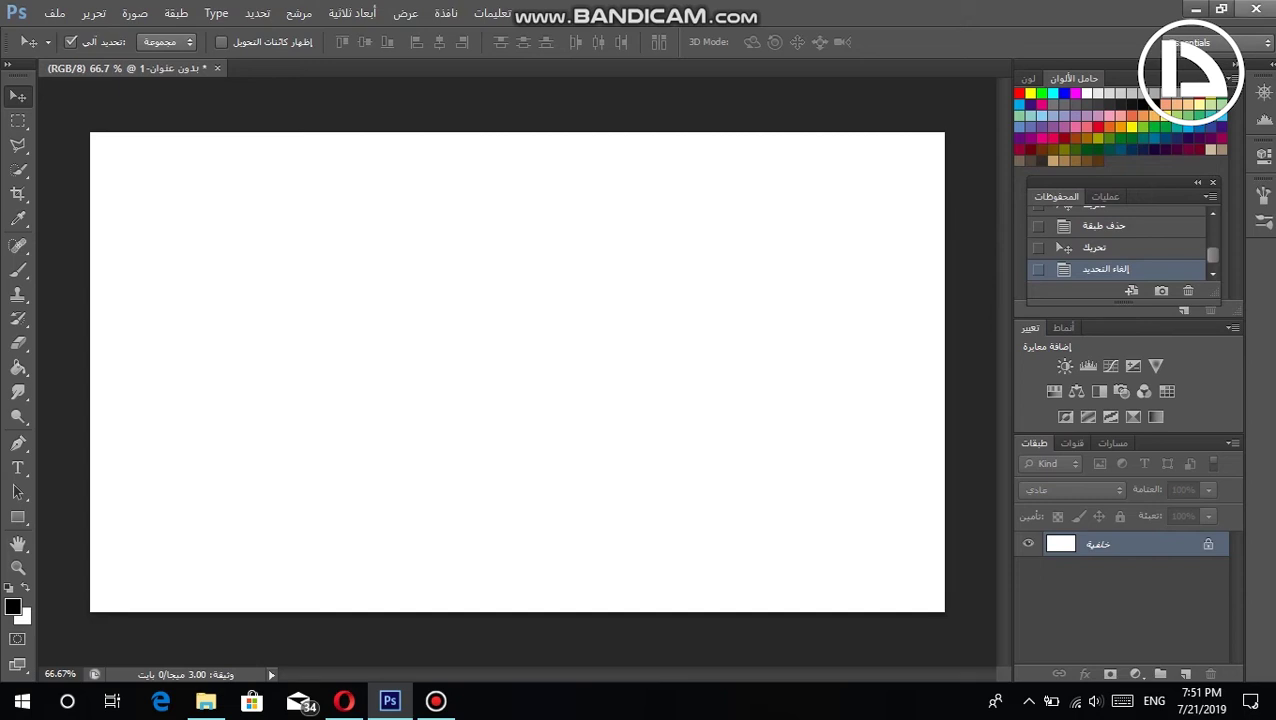
Try to move the locked background layer with the Move tool.
{"action": "mouse_move", "coordinate": [838, 9]}
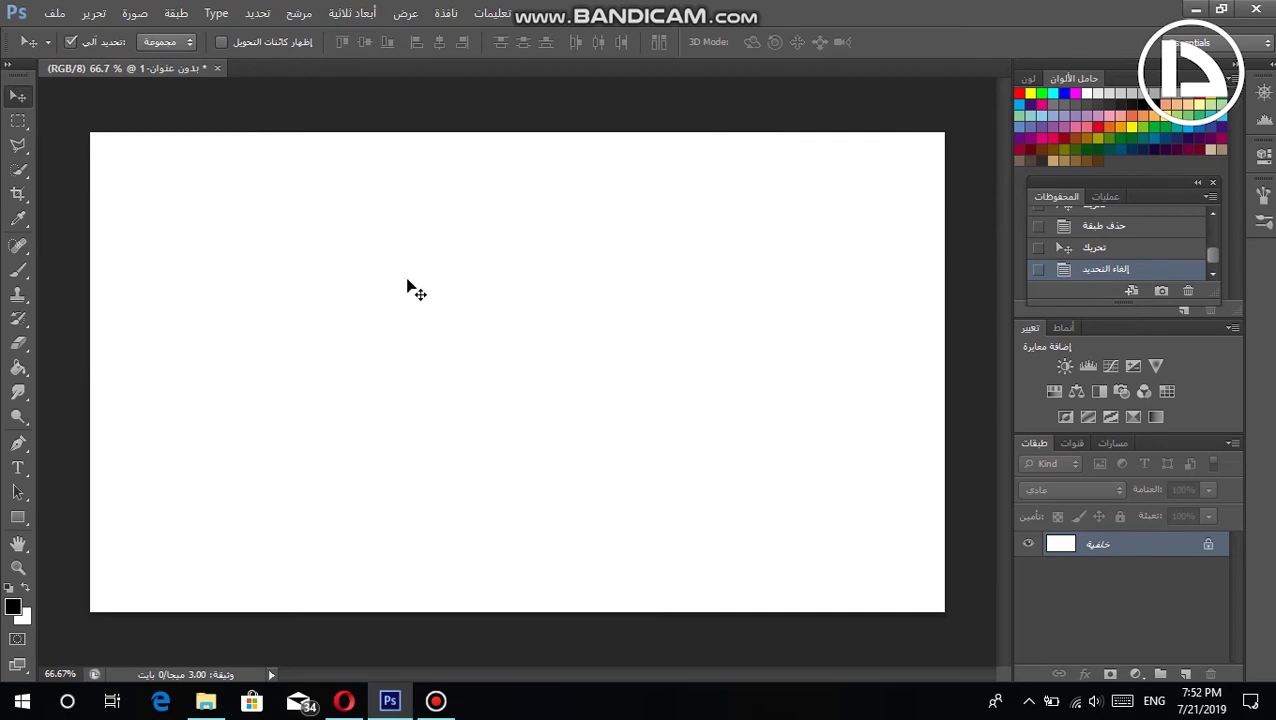
{"action": "left_click_drag", "start_coordinate": [365, 279], "coordinate": [296, 282]}
{"action": "left_click", "coordinate": [560, 277]}
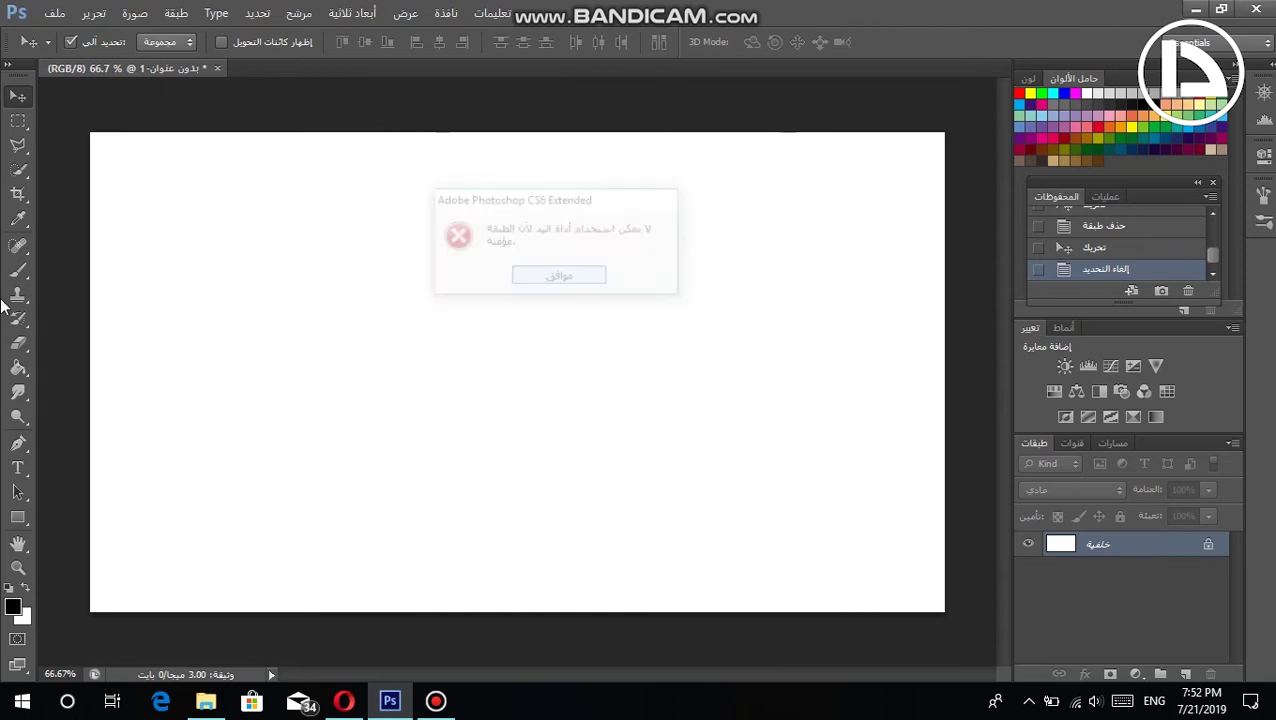
Make a rectangular marquee selection across the middle of the canvas and deselect it.
{"action": "left_click", "coordinate": [18, 120]}
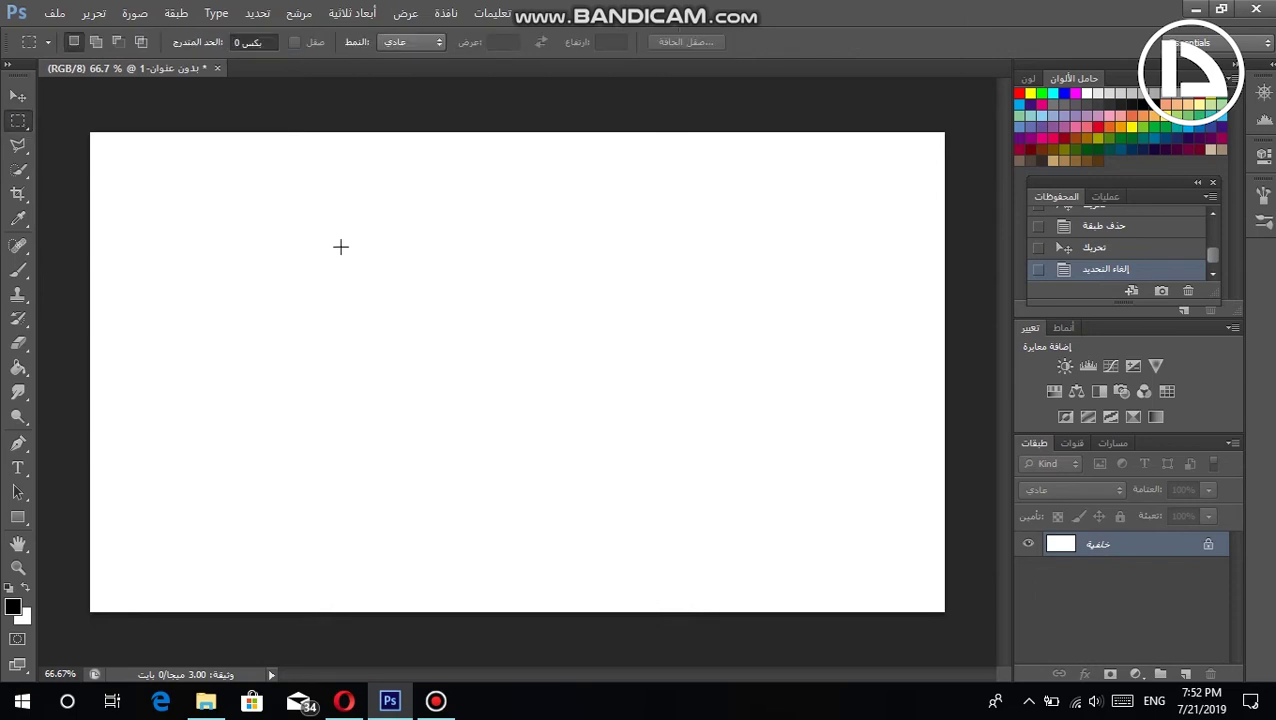
{"action": "left_click_drag", "start_coordinate": [754, 524], "coordinate": [290, 260]}
{"action": "left_click", "coordinate": [22, 145]}
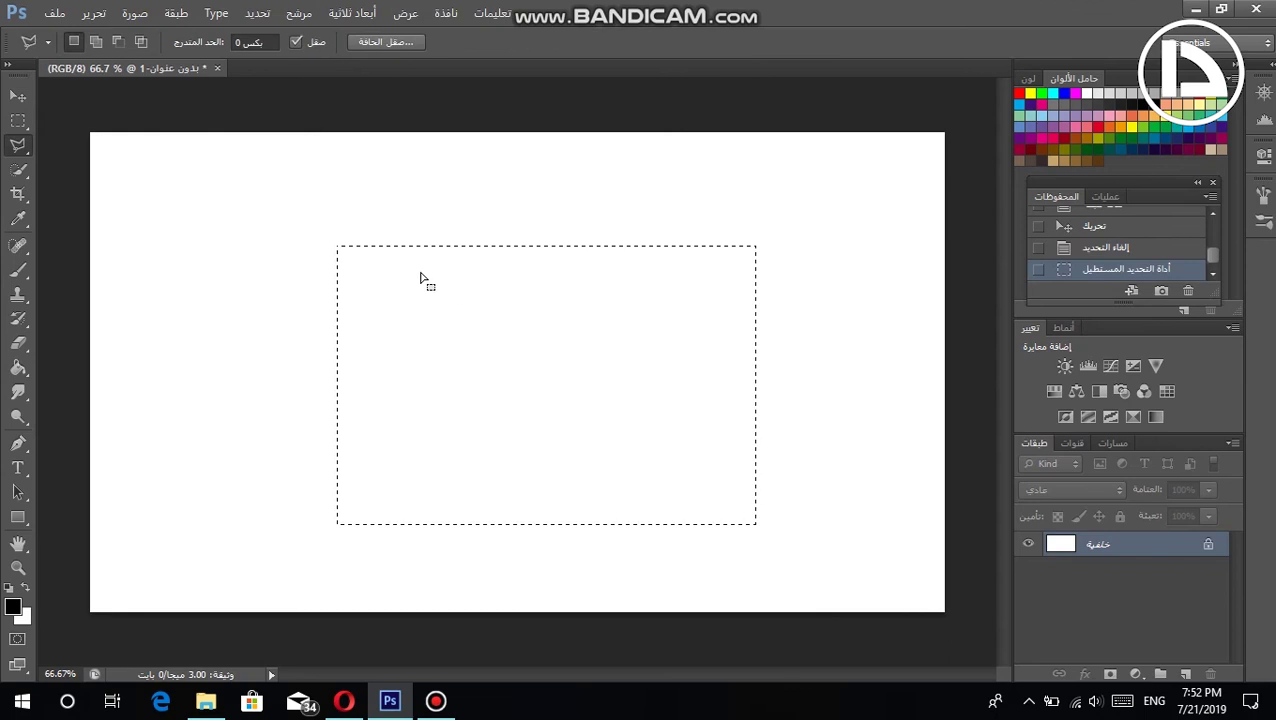
{"action": "right_click", "coordinate": [496, 316]}
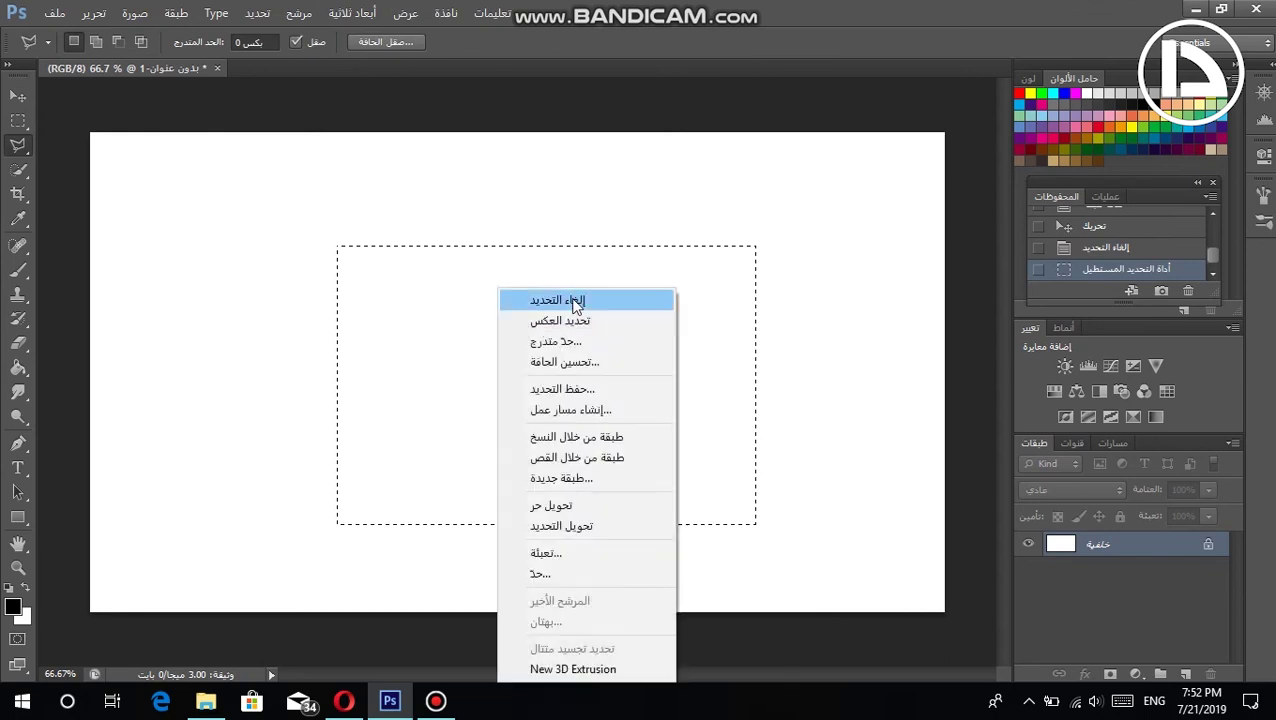
{"action": "left_click", "coordinate": [565, 300]}
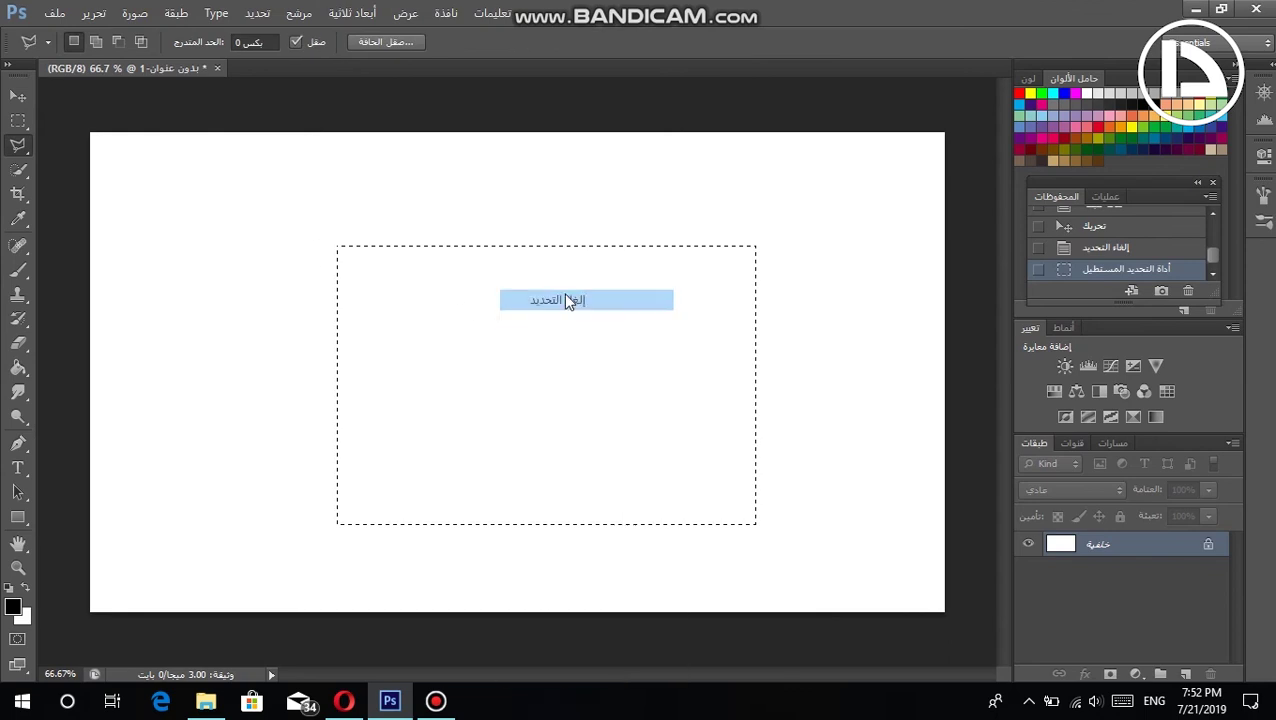
Outline a four-sided selection on the canvas with the Polygonal Lasso and deselect it.
{"action": "left_click", "coordinate": [310, 308]}
{"action": "left_click", "coordinate": [208, 403]}
{"action": "left_click", "coordinate": [380, 455]}
{"action": "left_click", "coordinate": [636, 342]}
{"action": "left_click", "coordinate": [311, 309]}
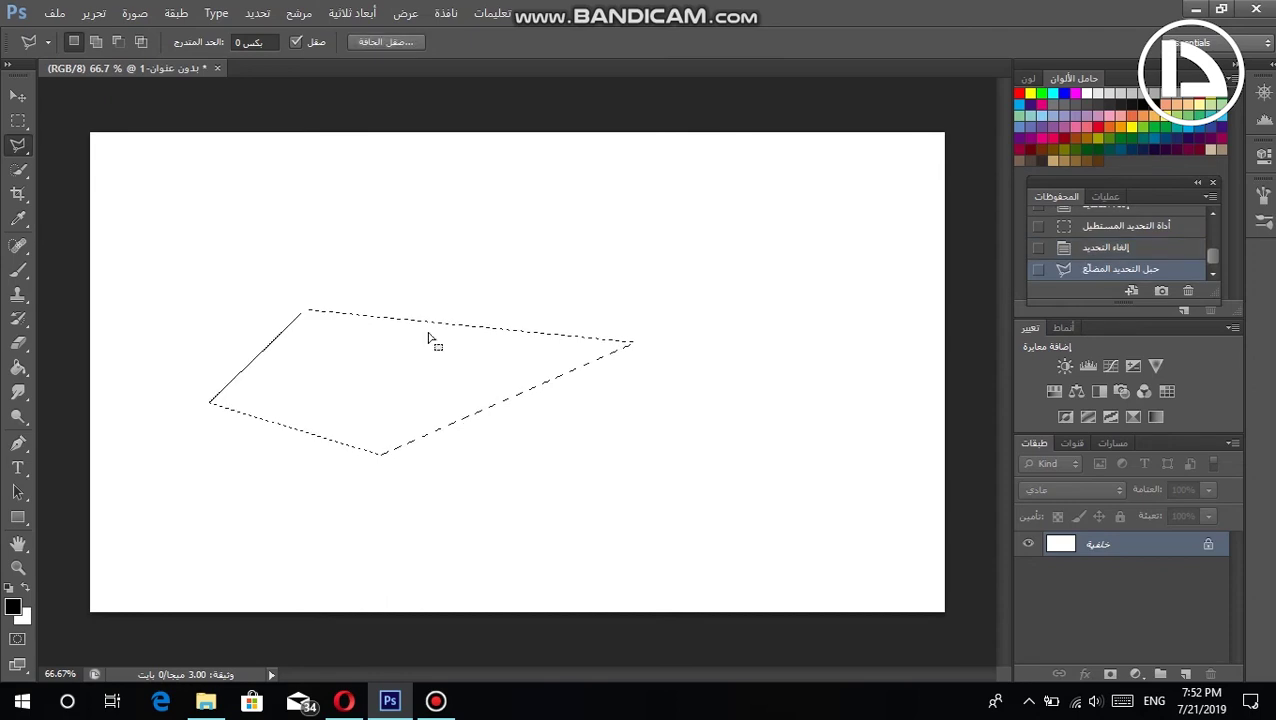
{"action": "right_click", "coordinate": [388, 345]}
{"action": "left_click", "coordinate": [450, 299]}
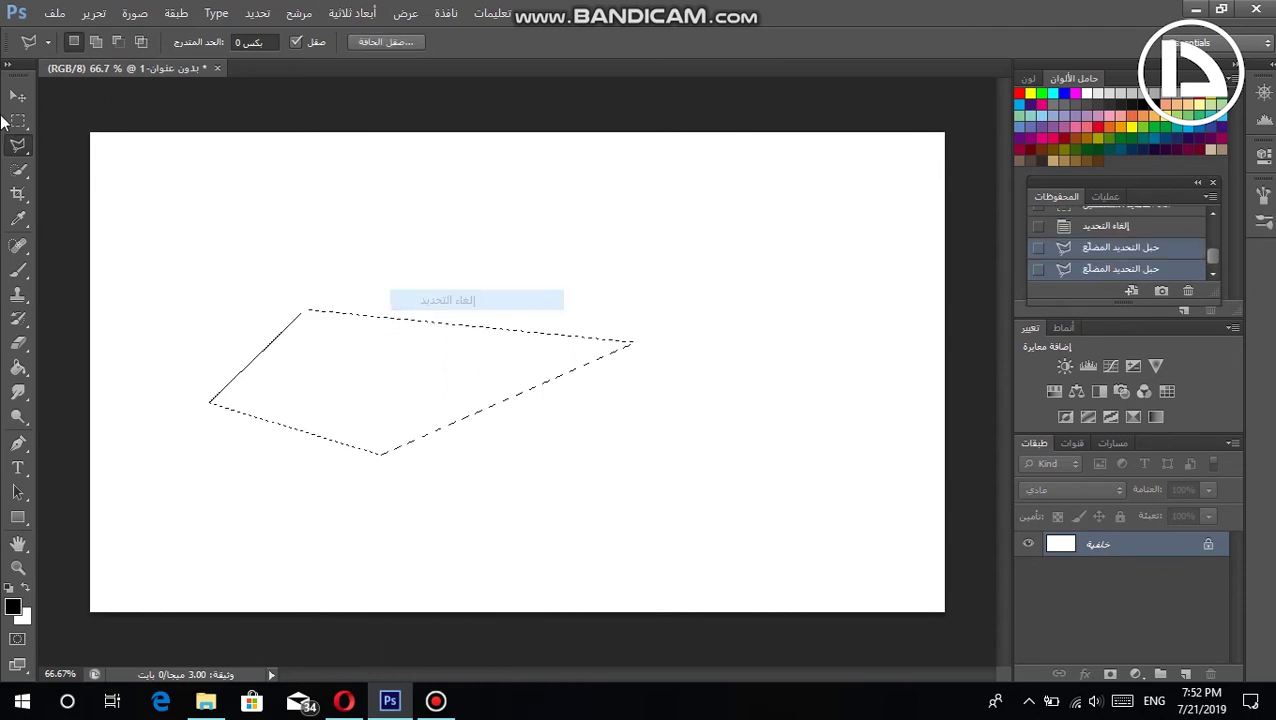
Paint a freehand looping stroke across the canvas with the Brush tool and erase a small gap in its diagonal tail.
{"action": "left_click", "coordinate": [19, 170]}
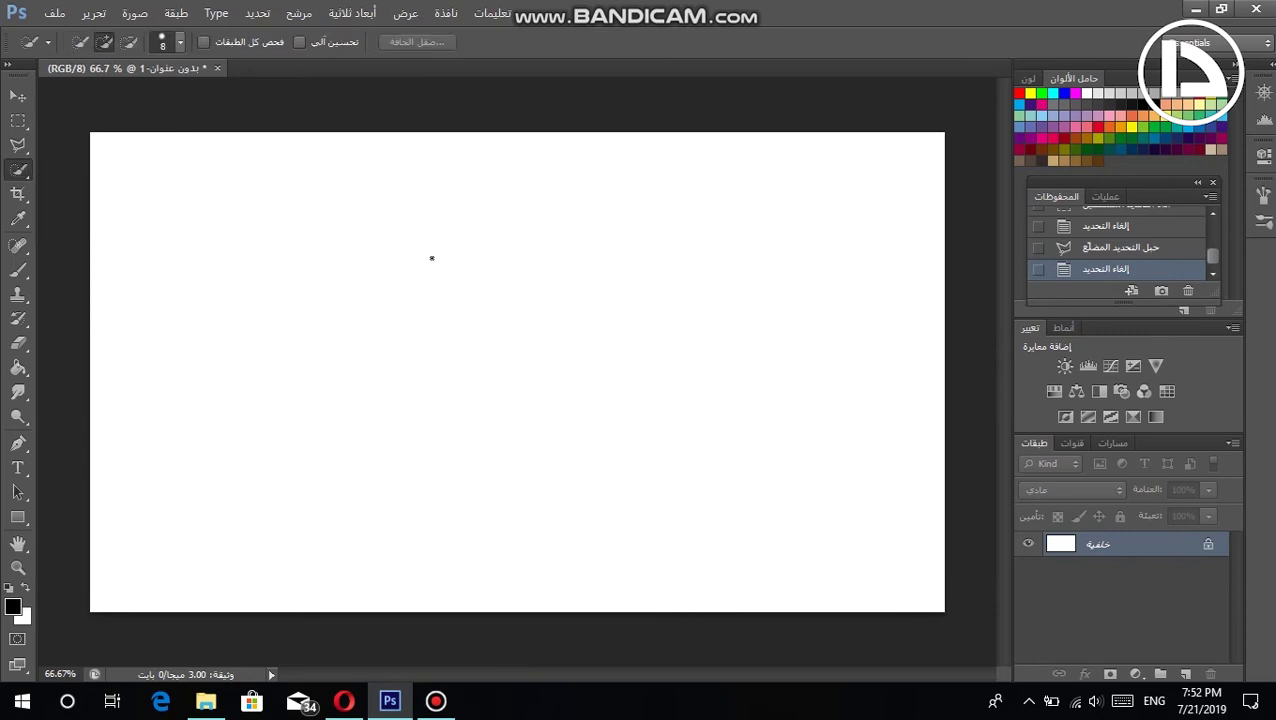
{"action": "left_click", "coordinate": [19, 272]}
{"action": "mouse_move", "coordinate": [395, 267]}
{"action": "left_mouse_down"}
{"action": "mouse_move", "coordinate": [286, 354]}
{"action": "mouse_move", "coordinate": [475, 403]}
{"action": "mouse_move", "coordinate": [545, 327]}
{"action": "mouse_move", "coordinate": [515, 372]}
{"action": "mouse_move", "coordinate": [776, 506]}
{"action": "left_mouse_up"}
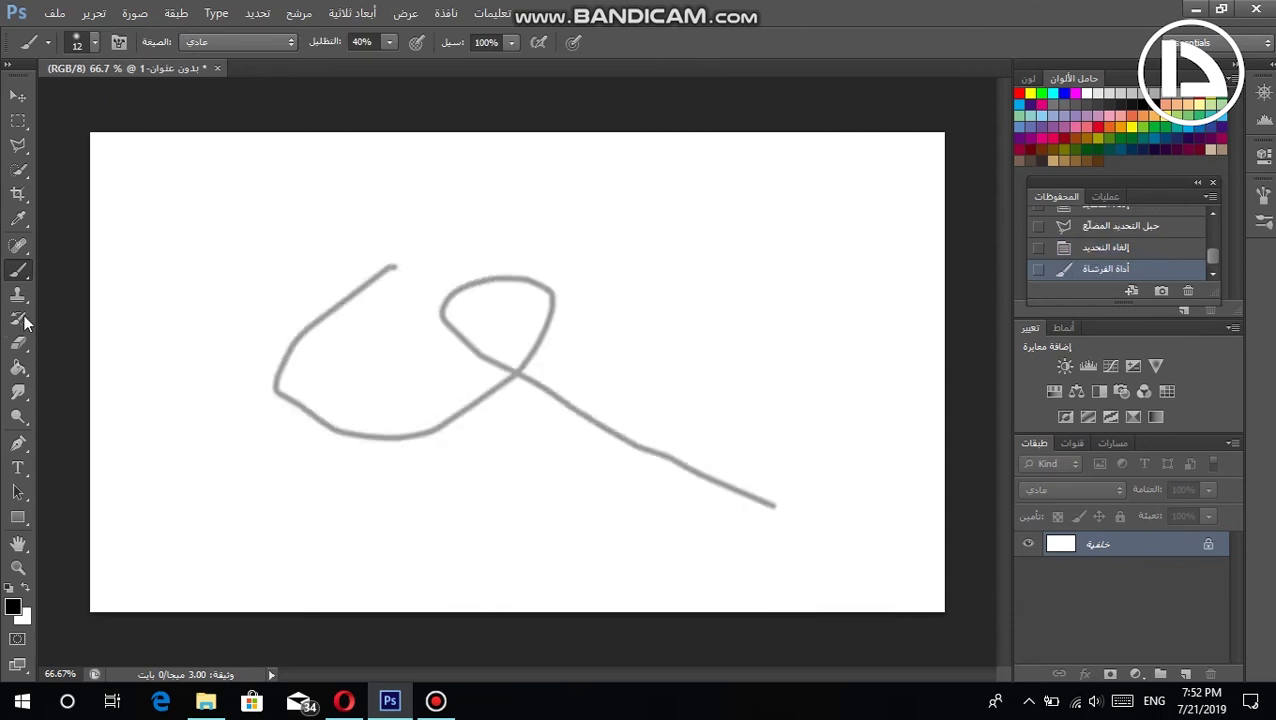
{"action": "left_click", "coordinate": [20, 344]}
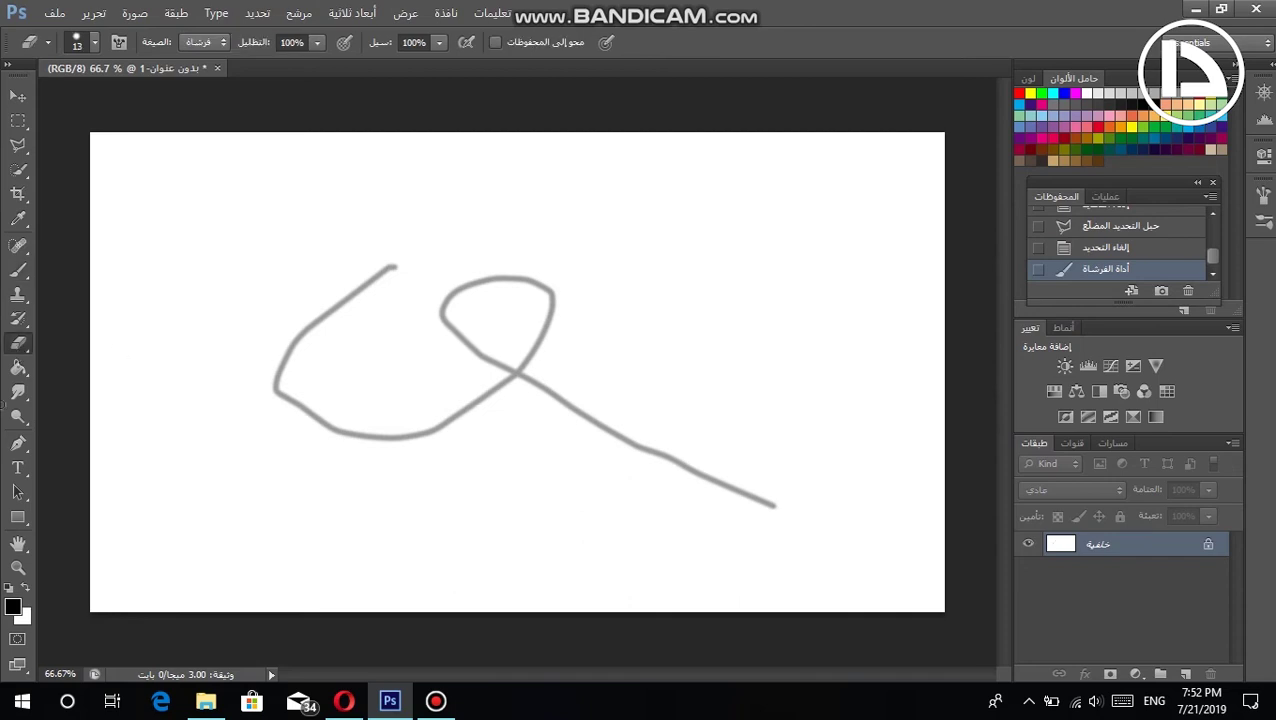
{"action": "left_click", "coordinate": [92, 388]}
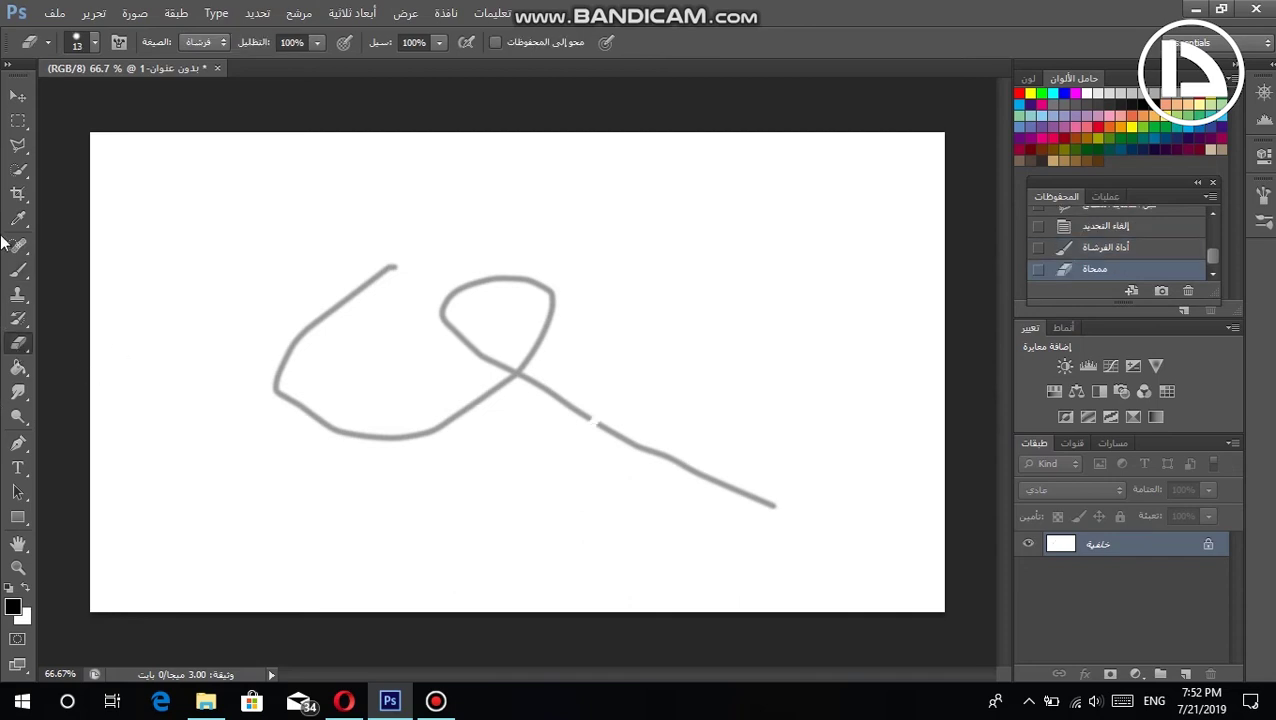
Draw a black-filled rectangle shape about 262 by 200 px over the start of the brush stroke.
{"action": "left_click", "coordinate": [20, 369]}
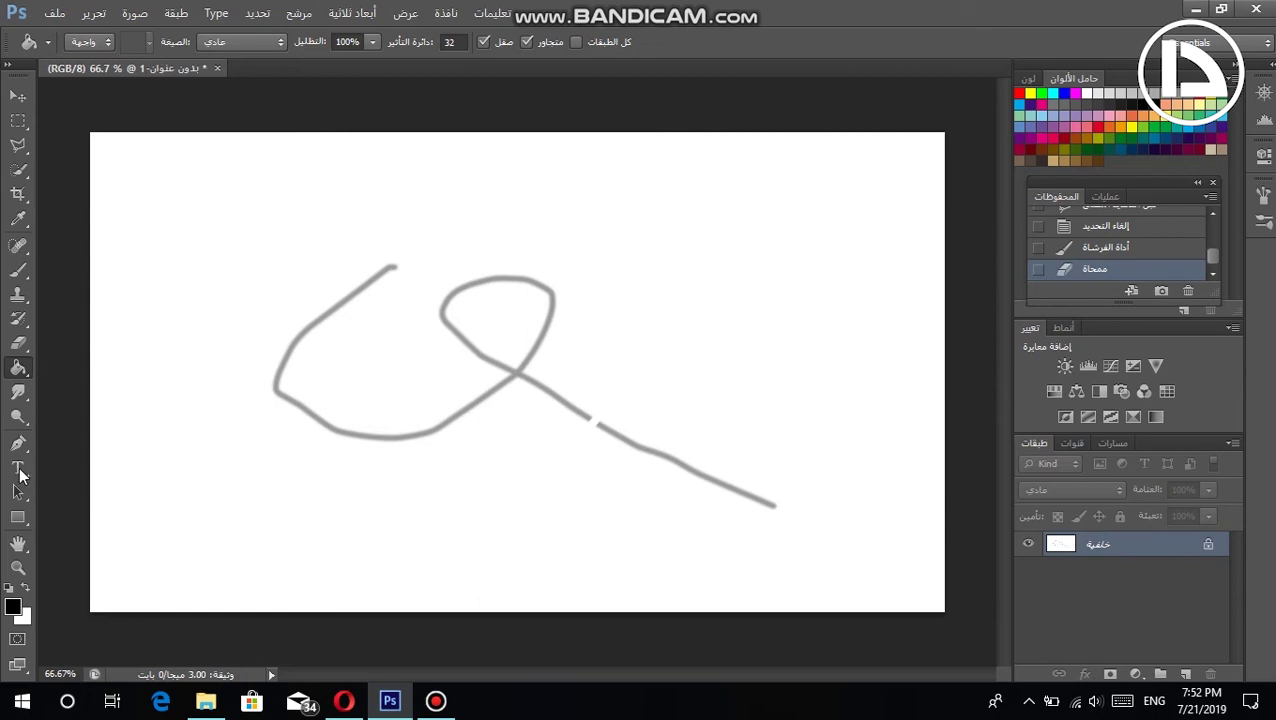
{"action": "left_click", "coordinate": [17, 496]}
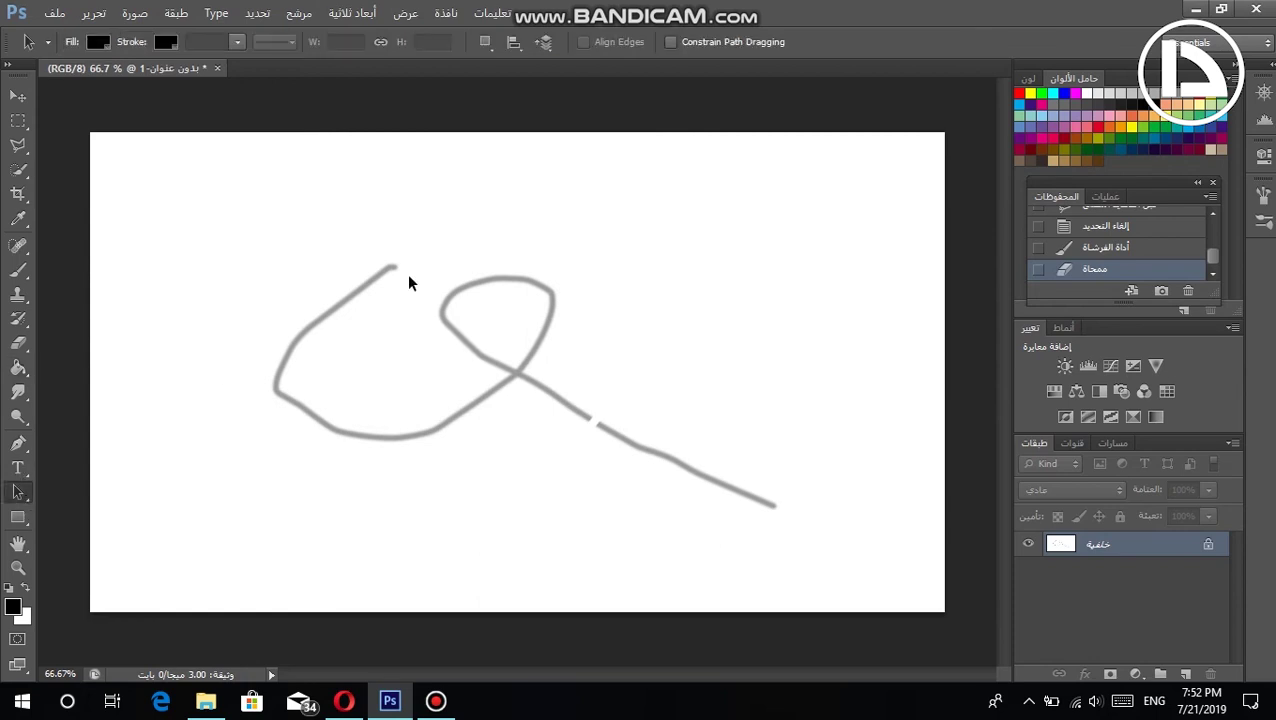
{"action": "left_click", "coordinate": [18, 519]}
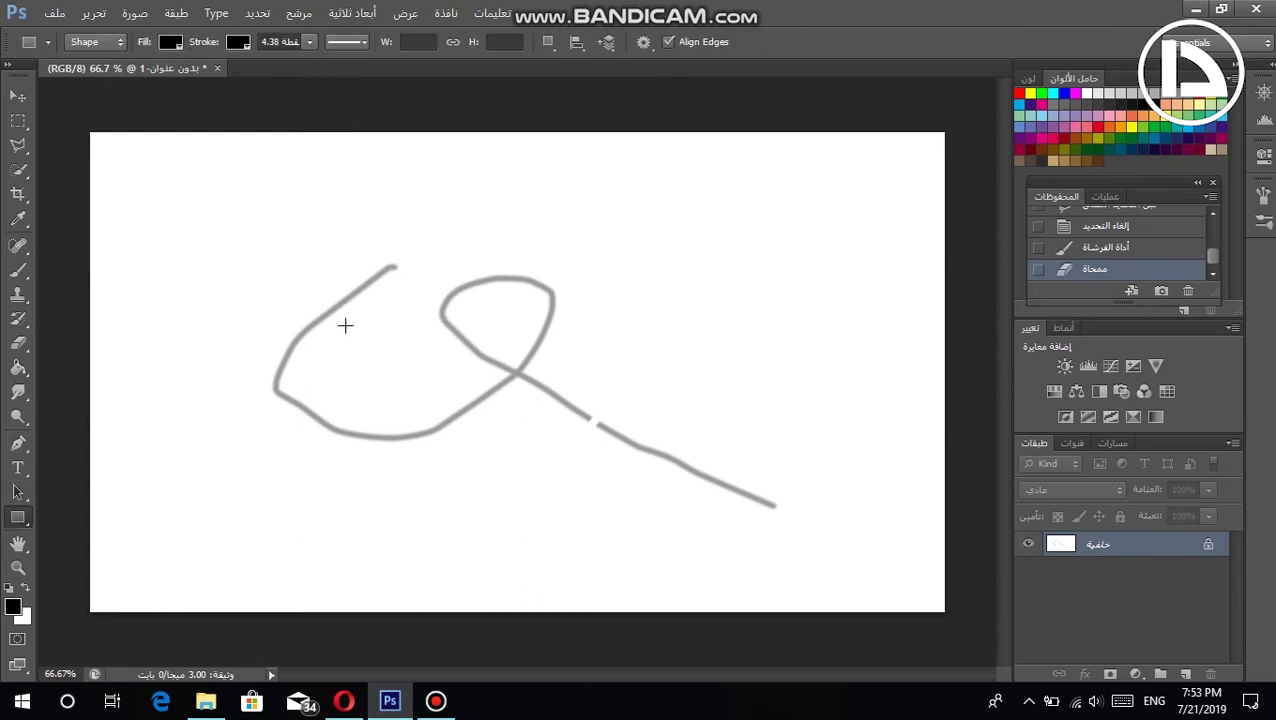
{"action": "left_click_drag", "start_coordinate": [249, 219], "coordinate": [397, 342]}
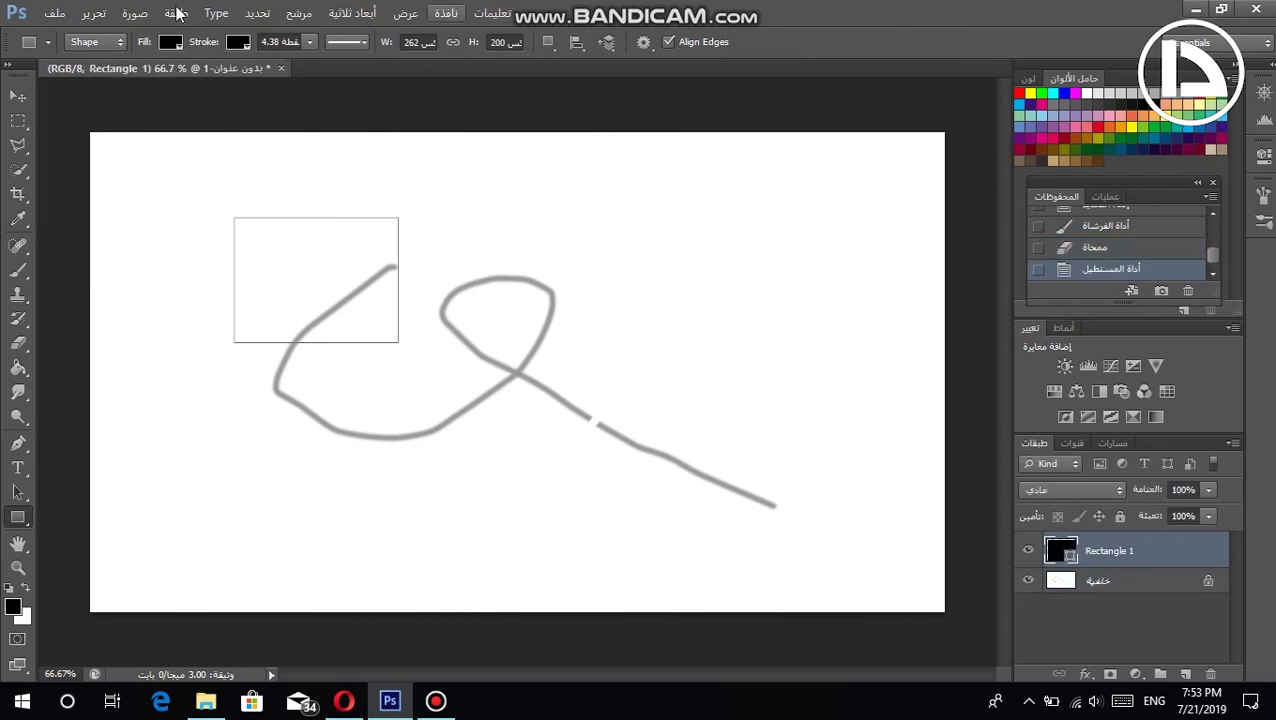
{"action": "left_click", "coordinate": [24, 590]}
{"action": "left_click", "coordinate": [23, 591]}
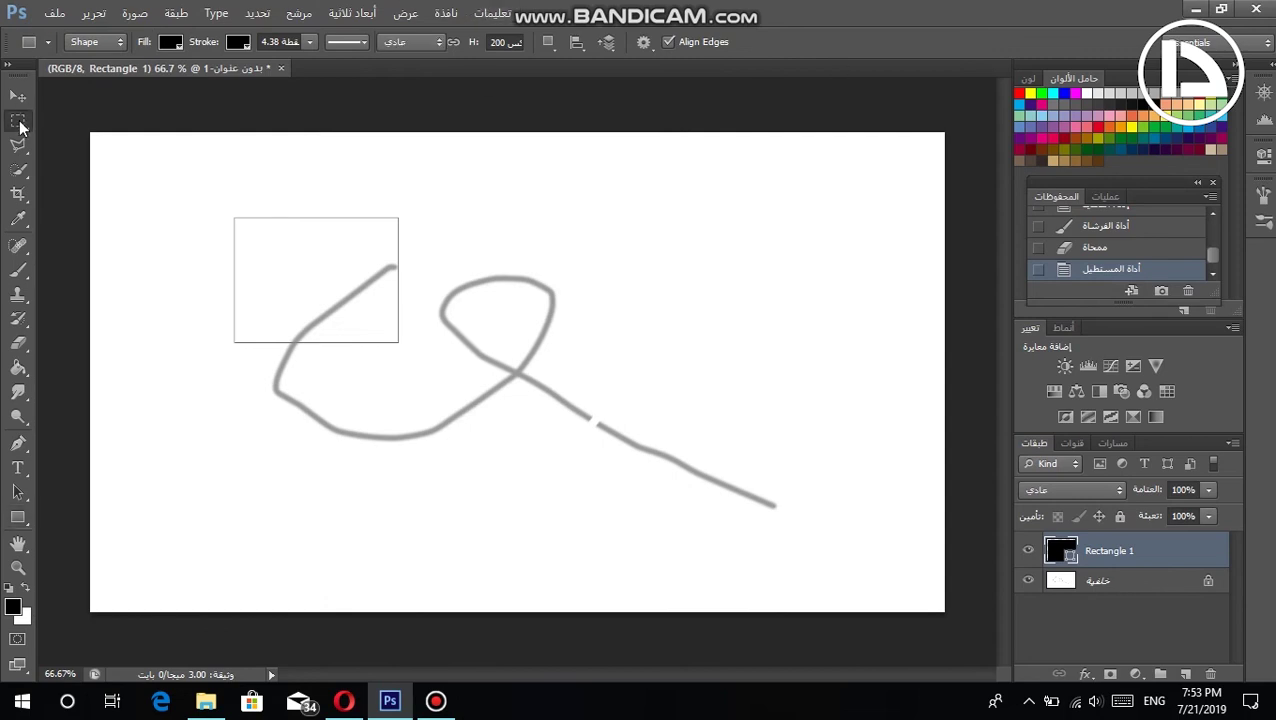
{"action": "left_click", "coordinate": [19, 122]}
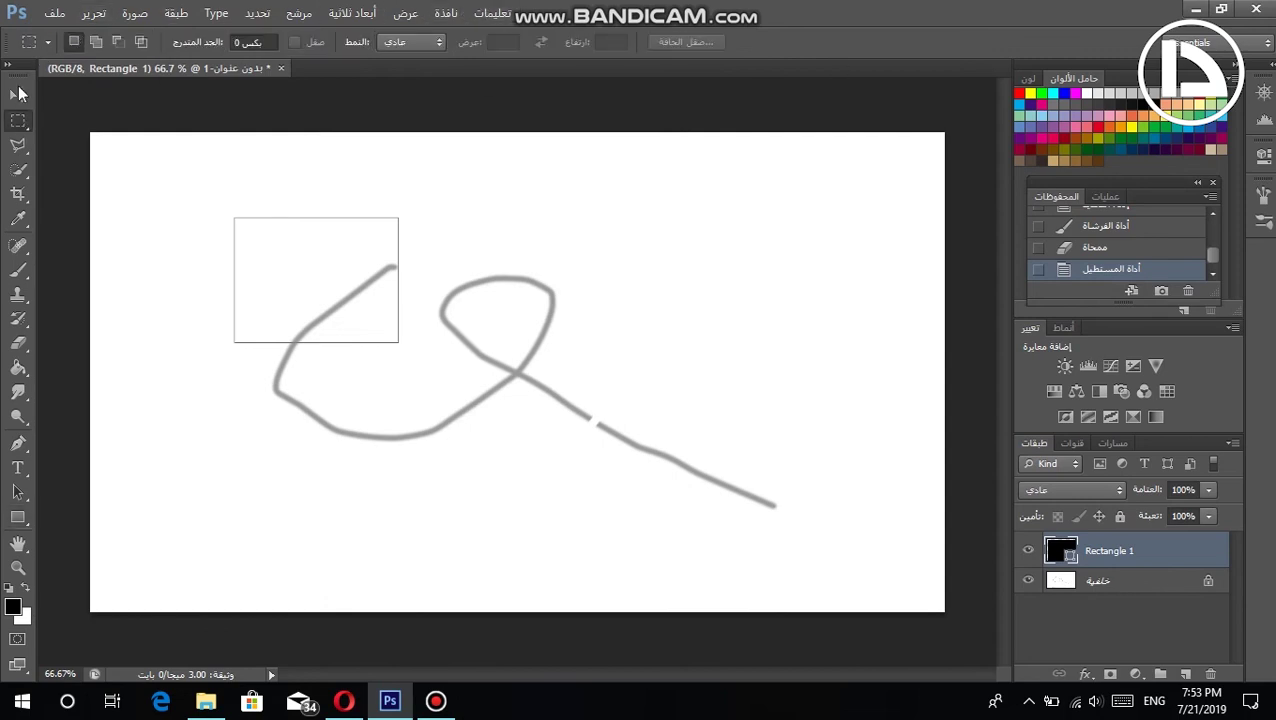
{"action": "left_click", "coordinate": [15, 98]}
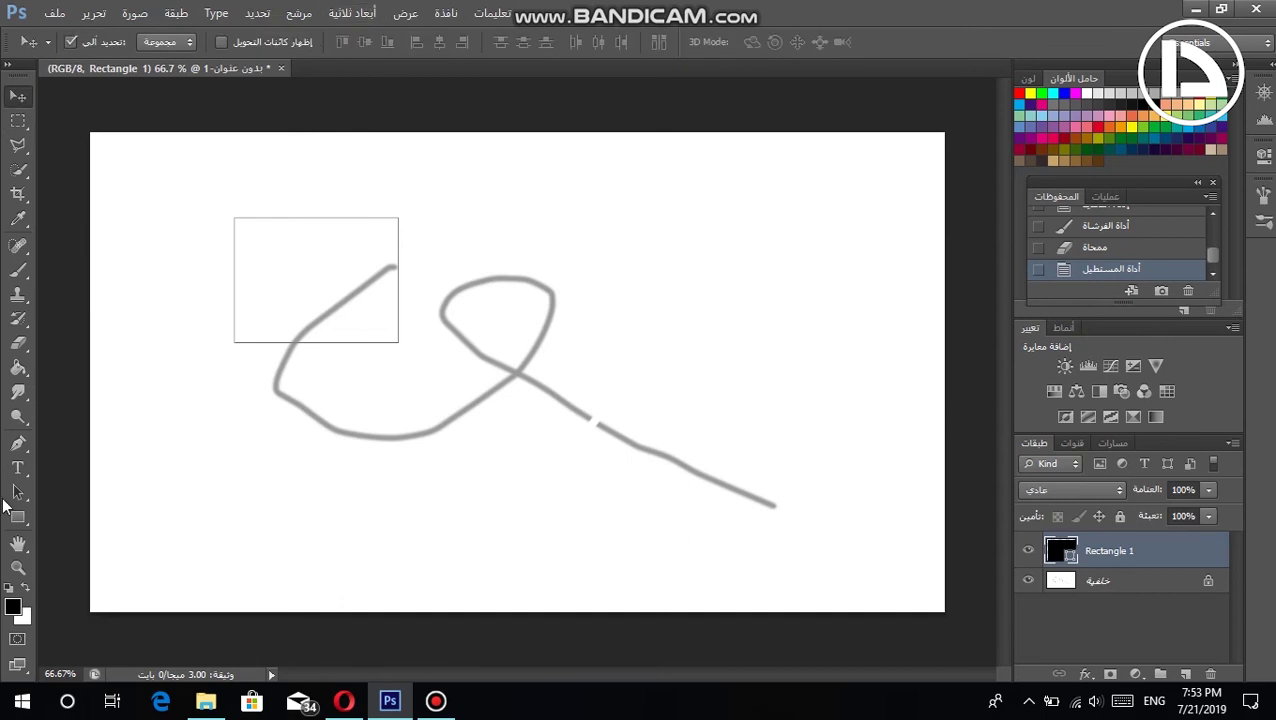
Set the rectangle's fill to yellow and move the shape slightly within the canvas.
{"action": "left_click", "coordinate": [19, 517]}
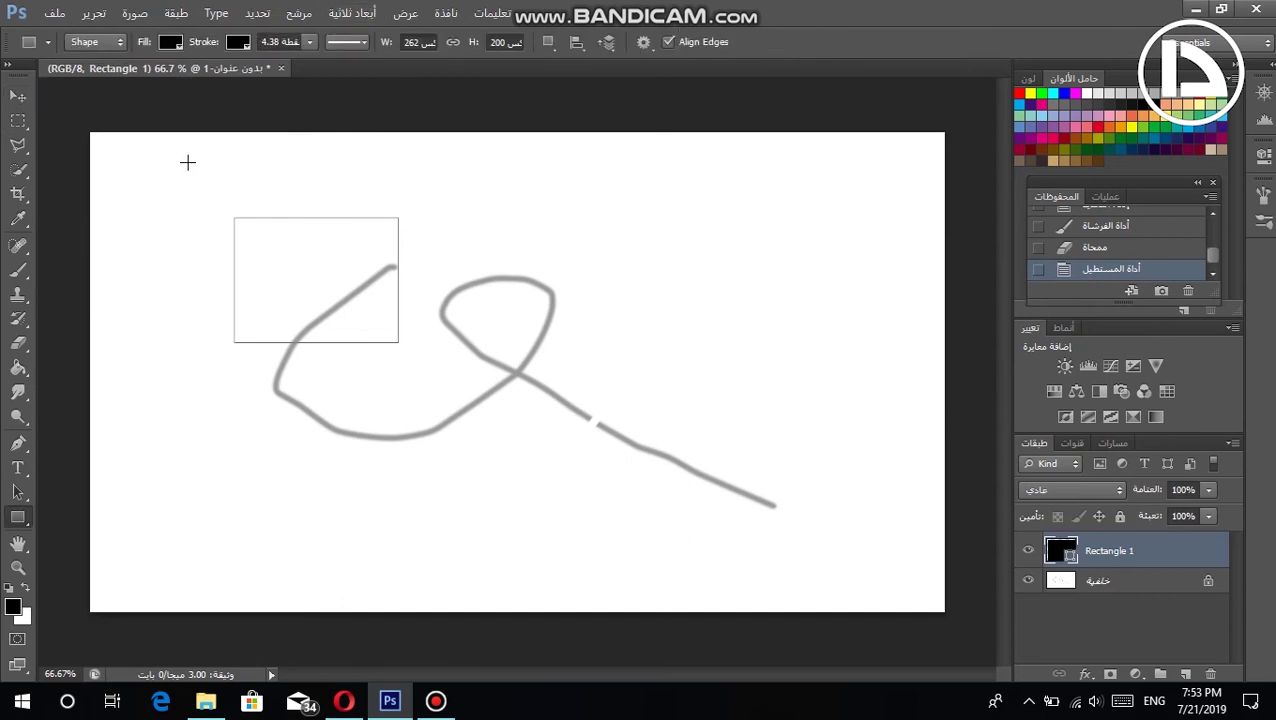
{"action": "left_click", "coordinate": [170, 44]}
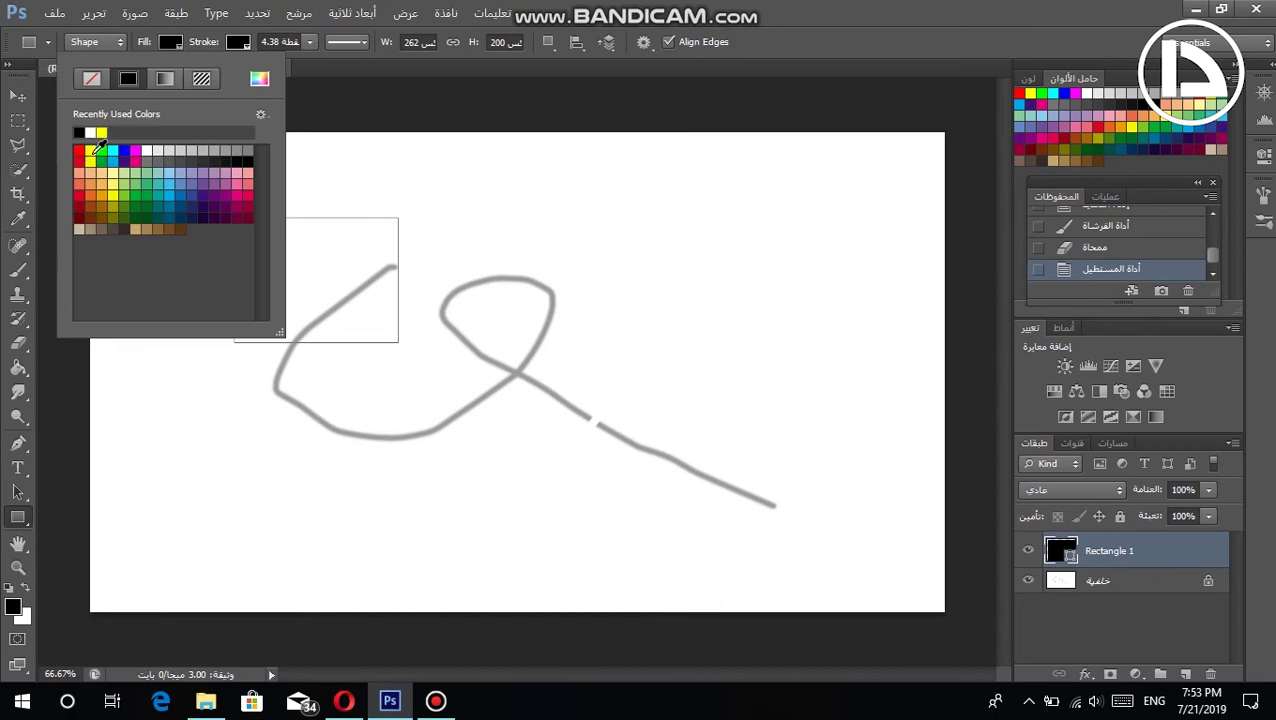
{"action": "left_click", "coordinate": [90, 156]}
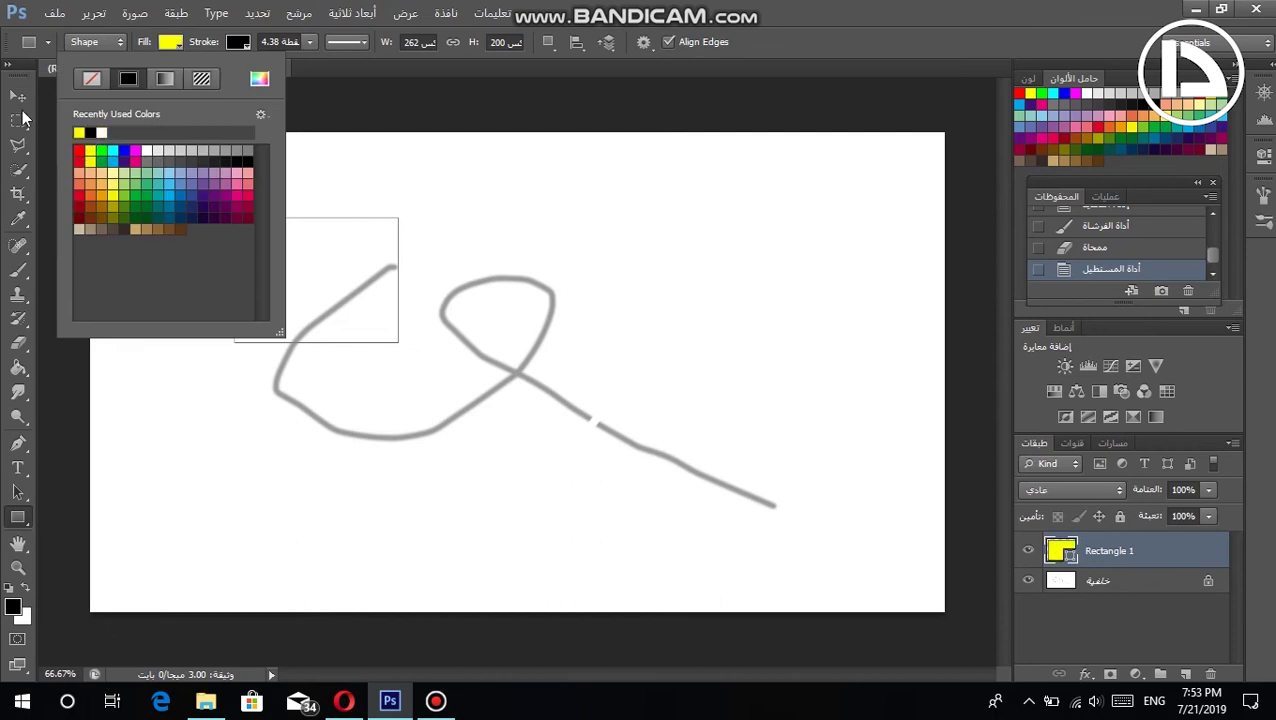
{"action": "left_click", "coordinate": [17, 104]}
{"action": "left_click", "coordinate": [18, 97]}
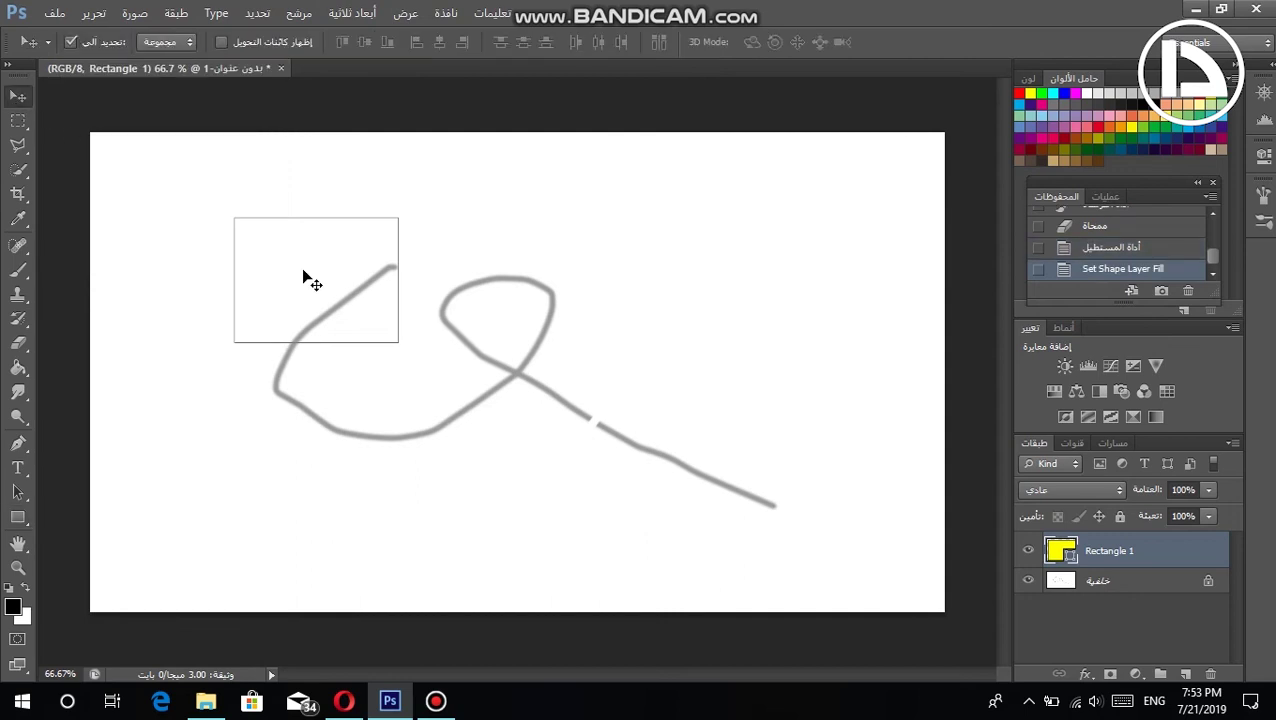
{"action": "left_click_drag", "start_coordinate": [403, 308], "coordinate": [350, 272]}
Thicken the yellow rectangle's black stroke to 22.86 points.
{"action": "left_click", "coordinate": [17, 517]}
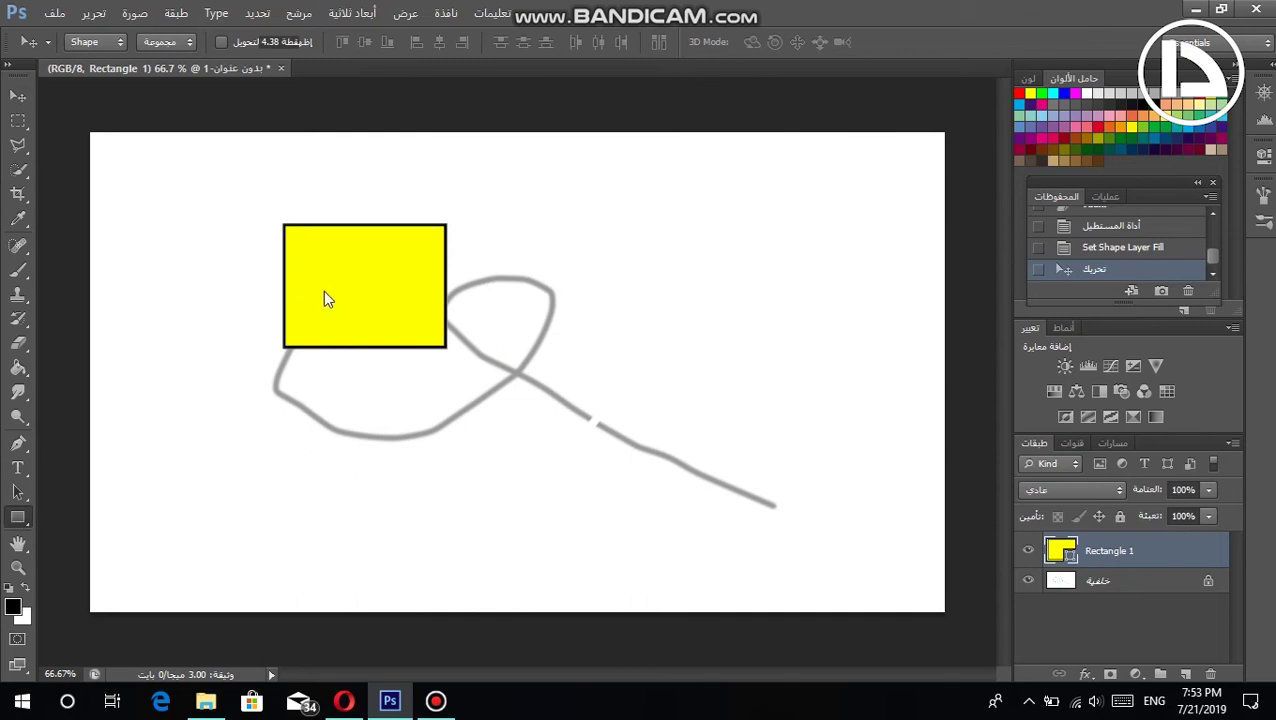
{"action": "left_click", "coordinate": [310, 45]}
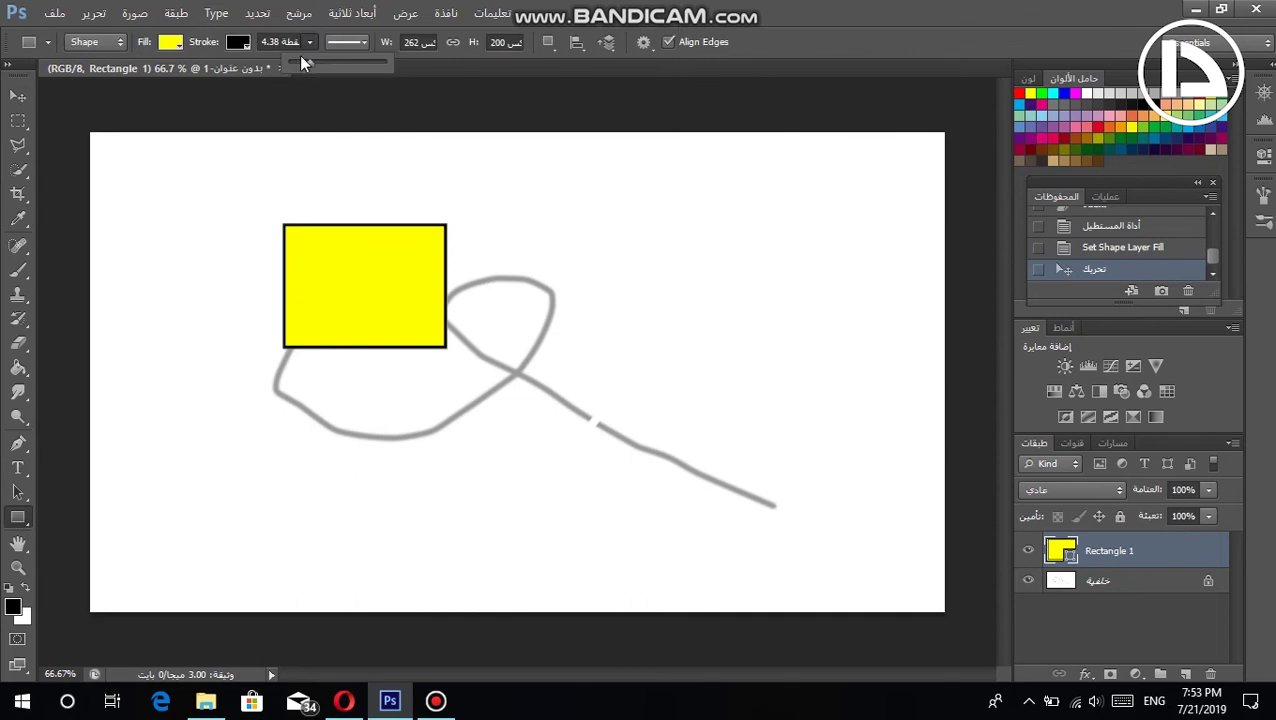
{"action": "left_click_drag", "start_coordinate": [308, 61], "coordinate": [339, 63]}
{"action": "left_click", "coordinate": [397, 219]}
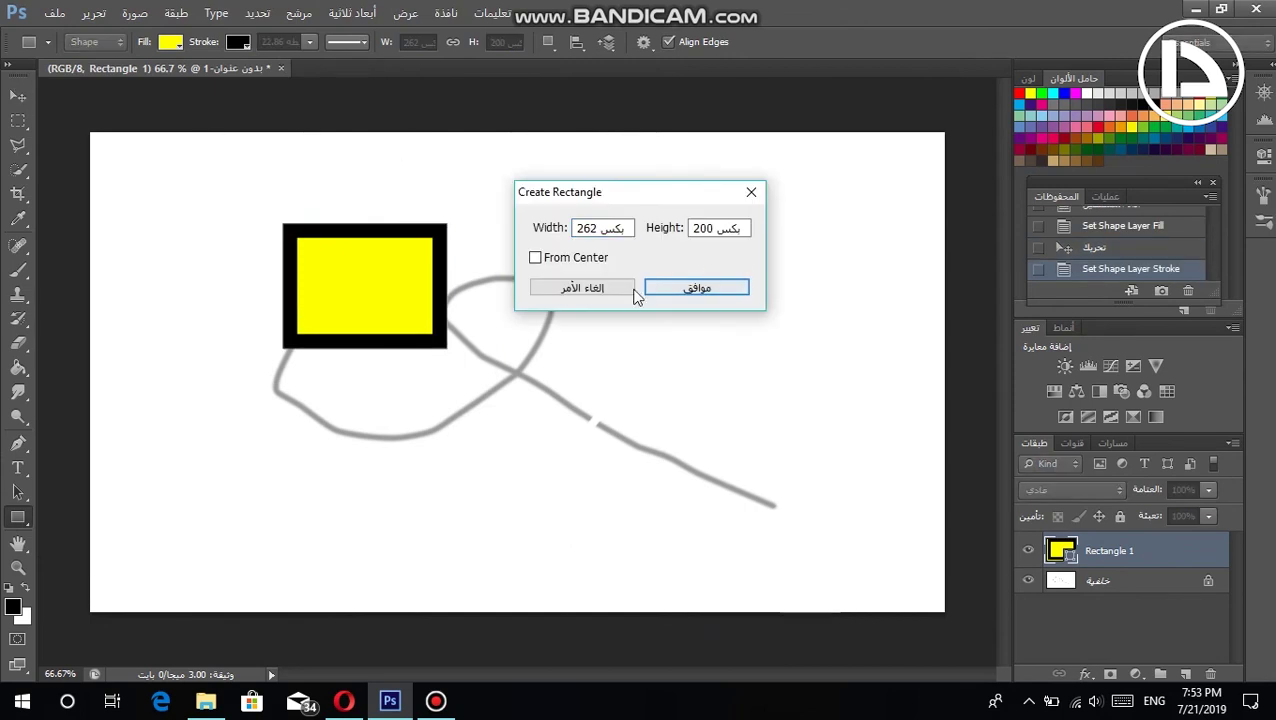
{"action": "key", "text": "Escape"}
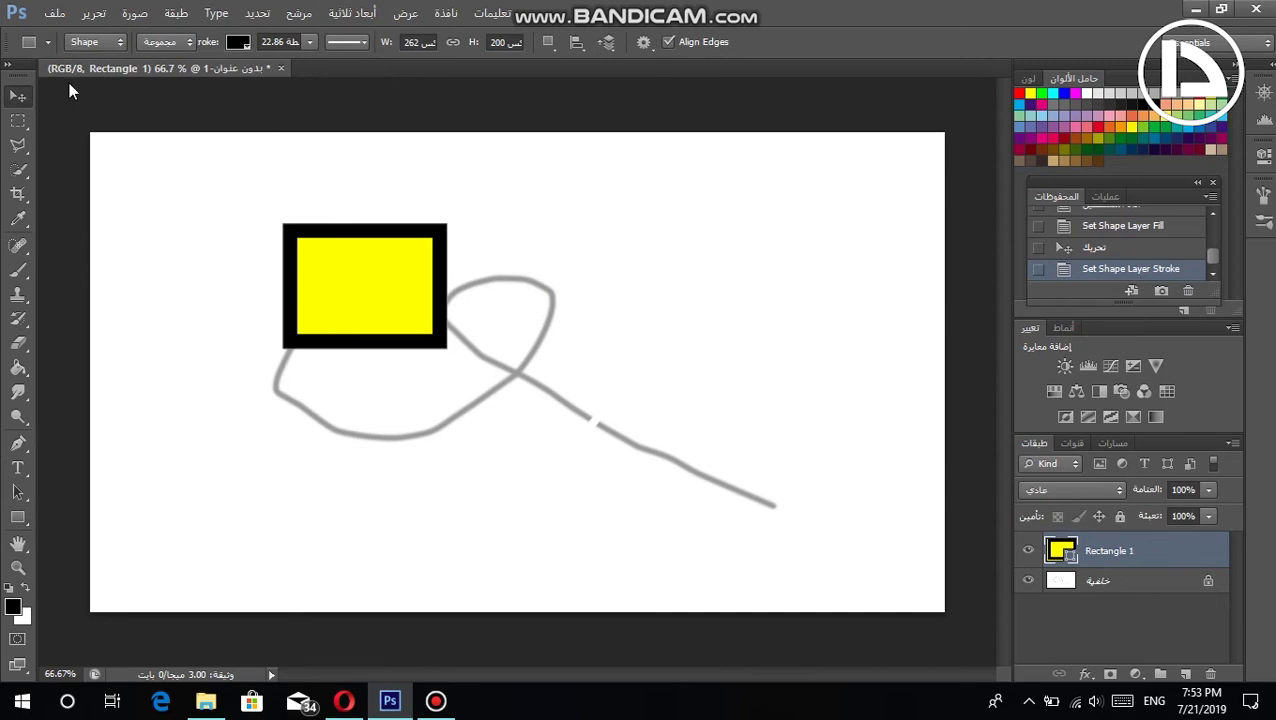
Move the yellow rectangle to the canvas's upper-left corner, and try to move the locked background layer.
{"action": "key", "text": "v"}
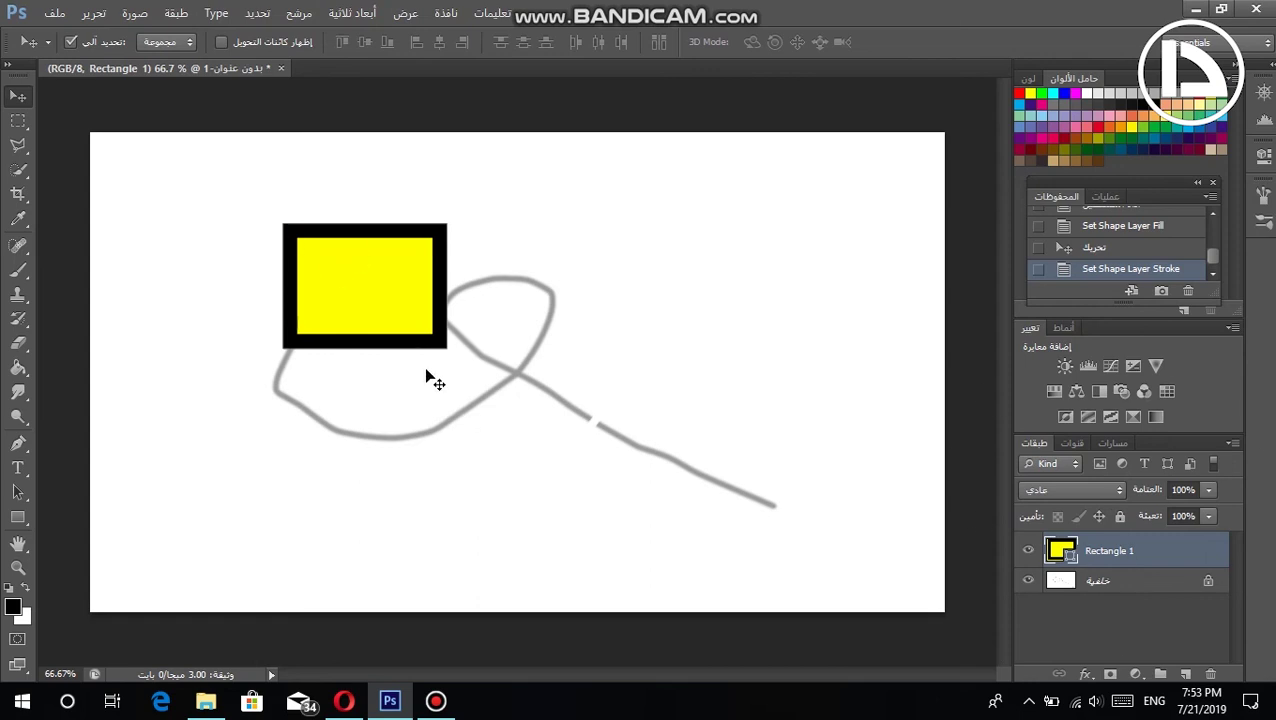
{"action": "left_click_drag", "start_coordinate": [333, 234], "coordinate": [211, 199]}
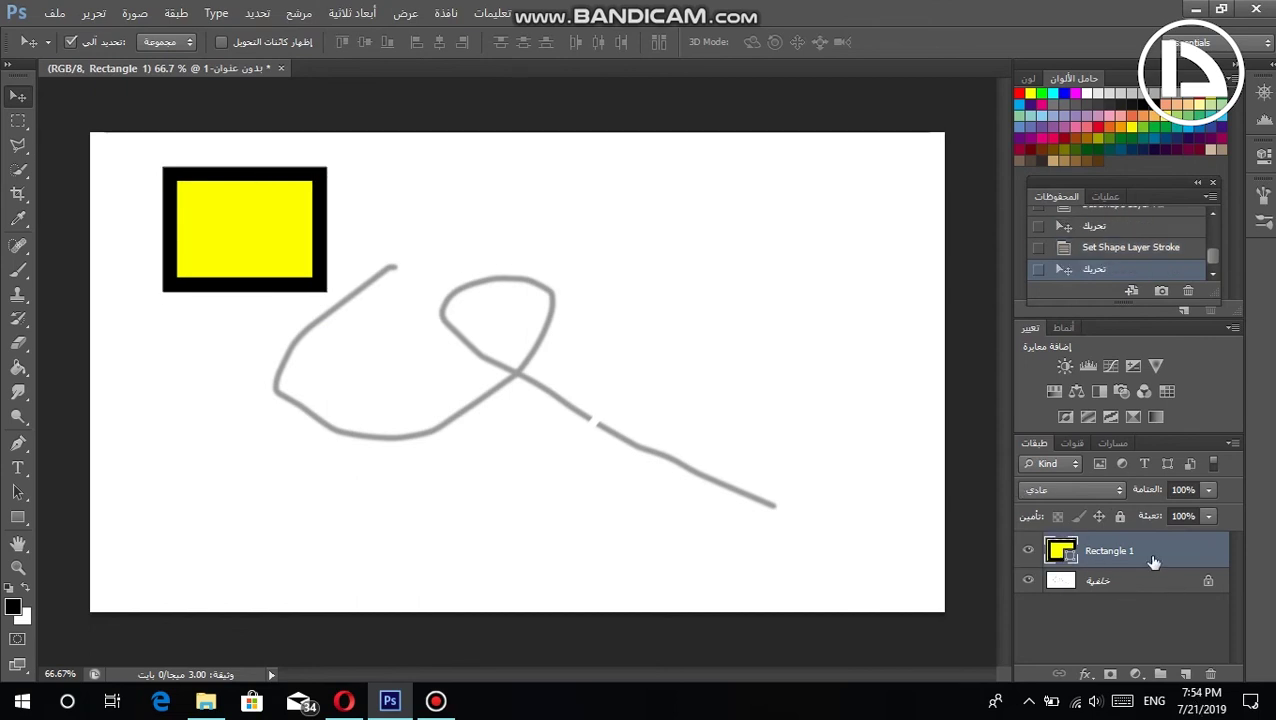
{"action": "left_click", "coordinate": [1100, 582]}
{"action": "left_click_drag", "start_coordinate": [447, 343], "coordinate": [433, 399]}
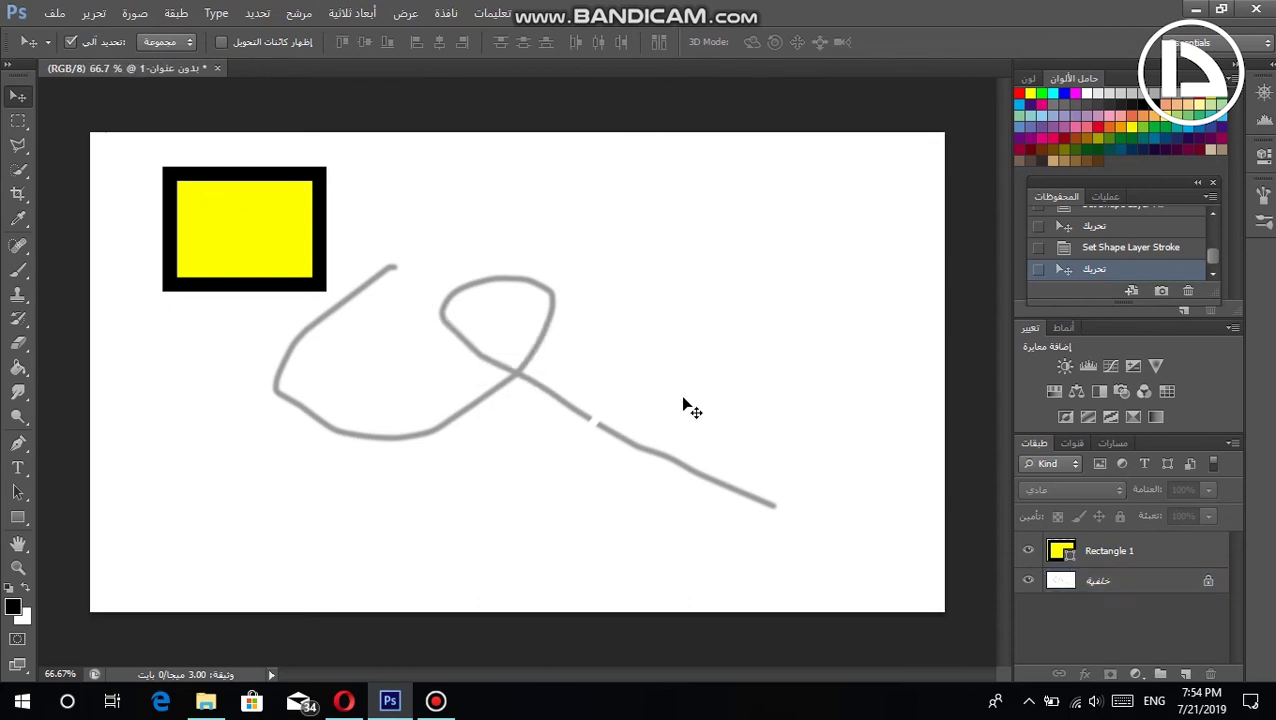
Select the Rectangle 1 layer and move the shape to the canvas's upper right and back over the brush stroke's small loop.
{"action": "left_click", "coordinate": [1160, 560]}
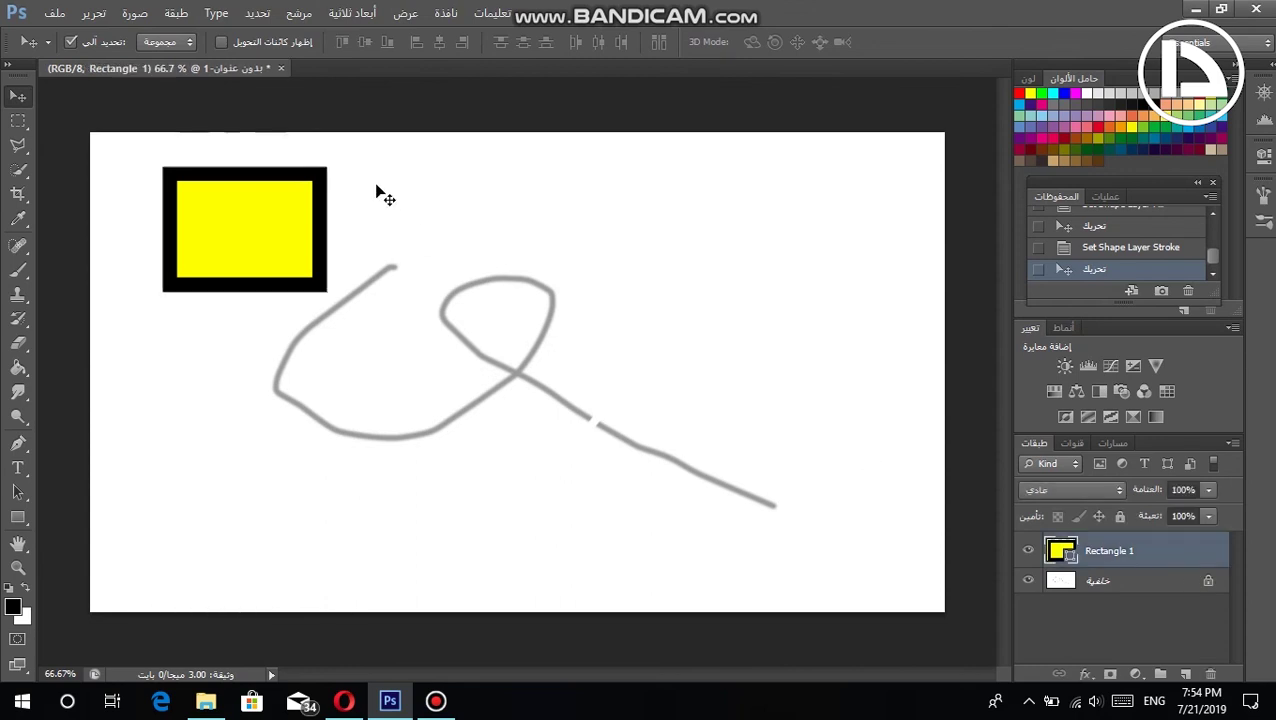
{"action": "mouse_move", "coordinate": [273, 219]}
{"action": "left_mouse_down"}
{"action": "mouse_move", "coordinate": [571, 294]}
{"action": "mouse_move", "coordinate": [754, 214]}
{"action": "left_mouse_up"}
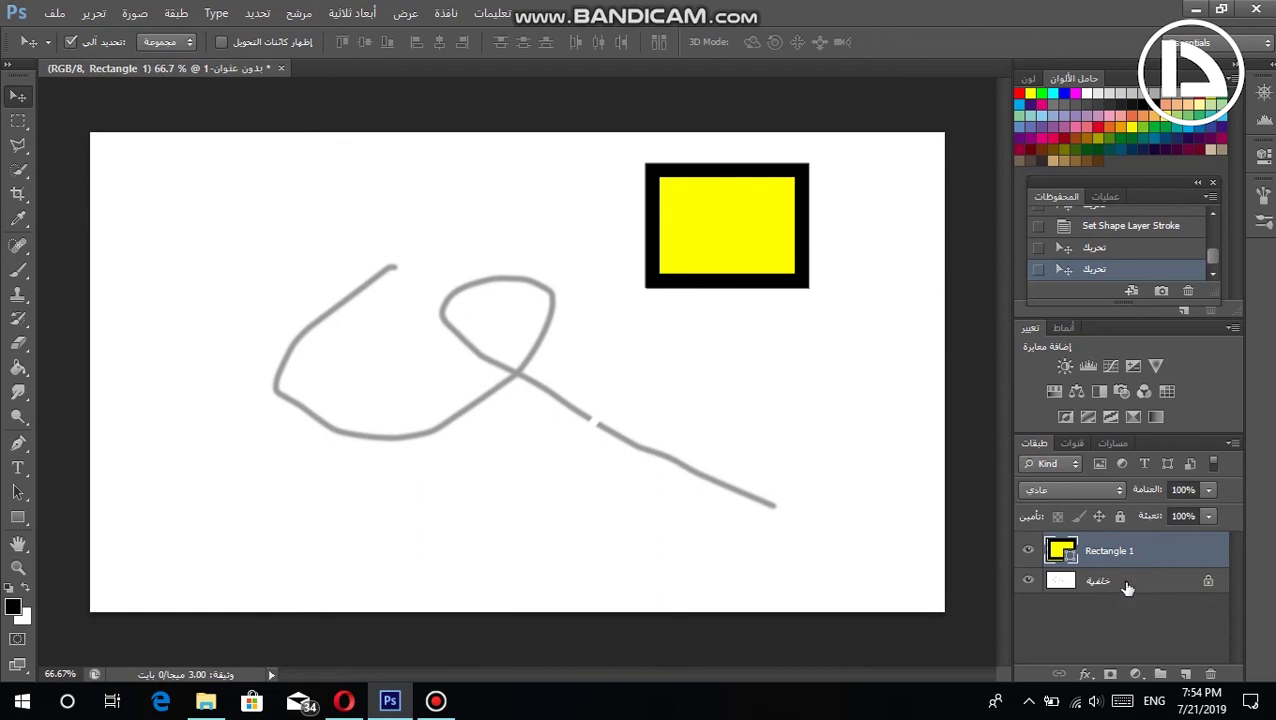
{"action": "left_click_drag", "start_coordinate": [769, 262], "coordinate": [516, 314]}
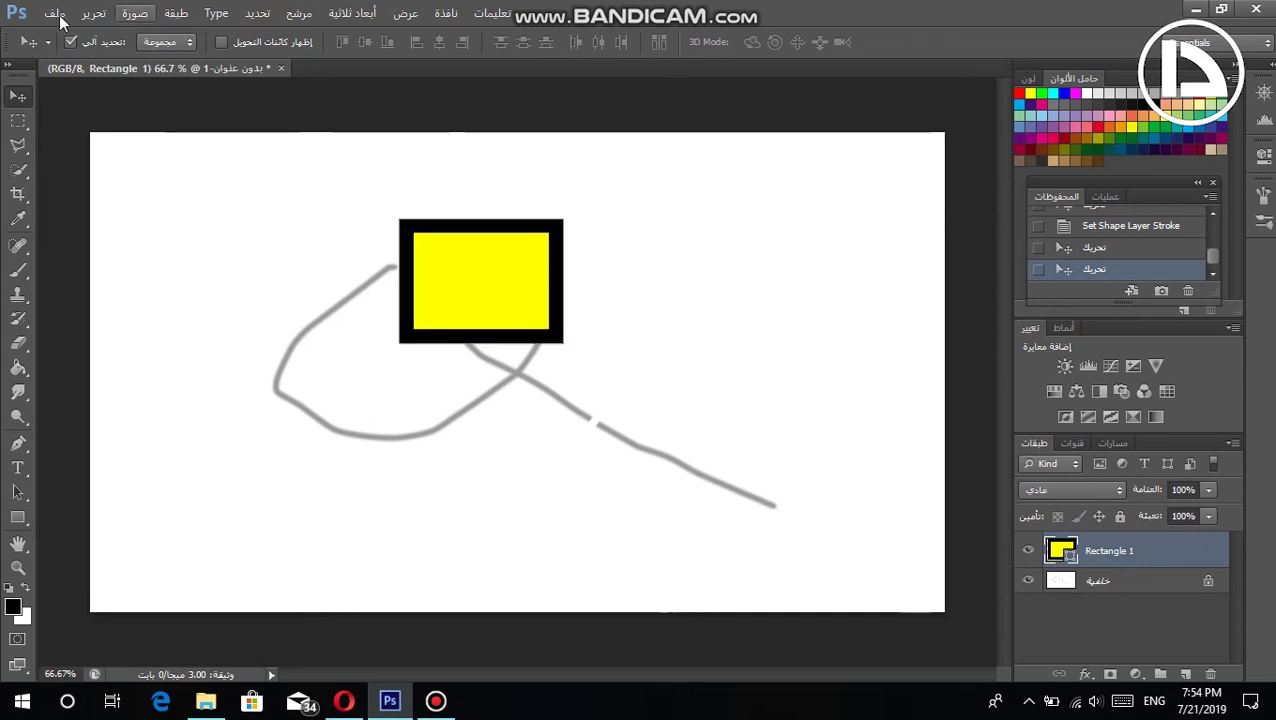
Examine the new document settings, including the background contents options, and cancel without creating a document.
{"action": "left_click", "coordinate": [42, 14]}
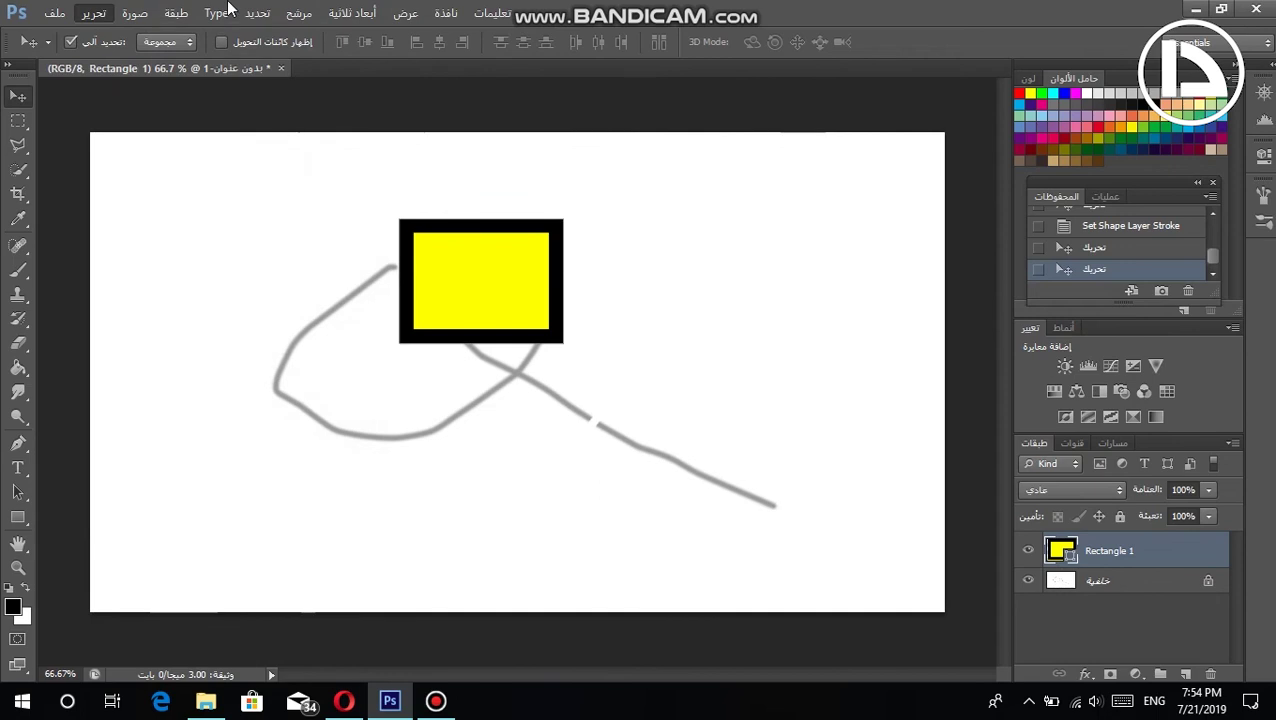
{"action": "left_click", "coordinate": [490, 12]}
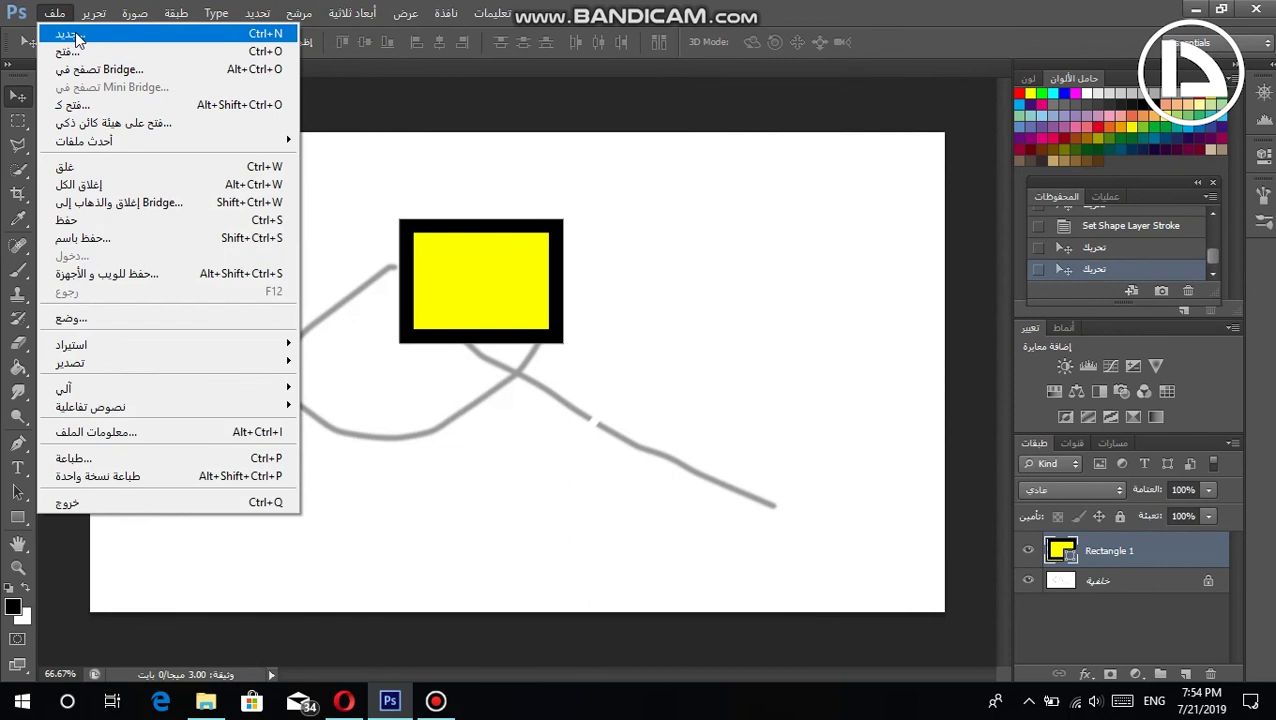
{"action": "left_click", "coordinate": [77, 36]}
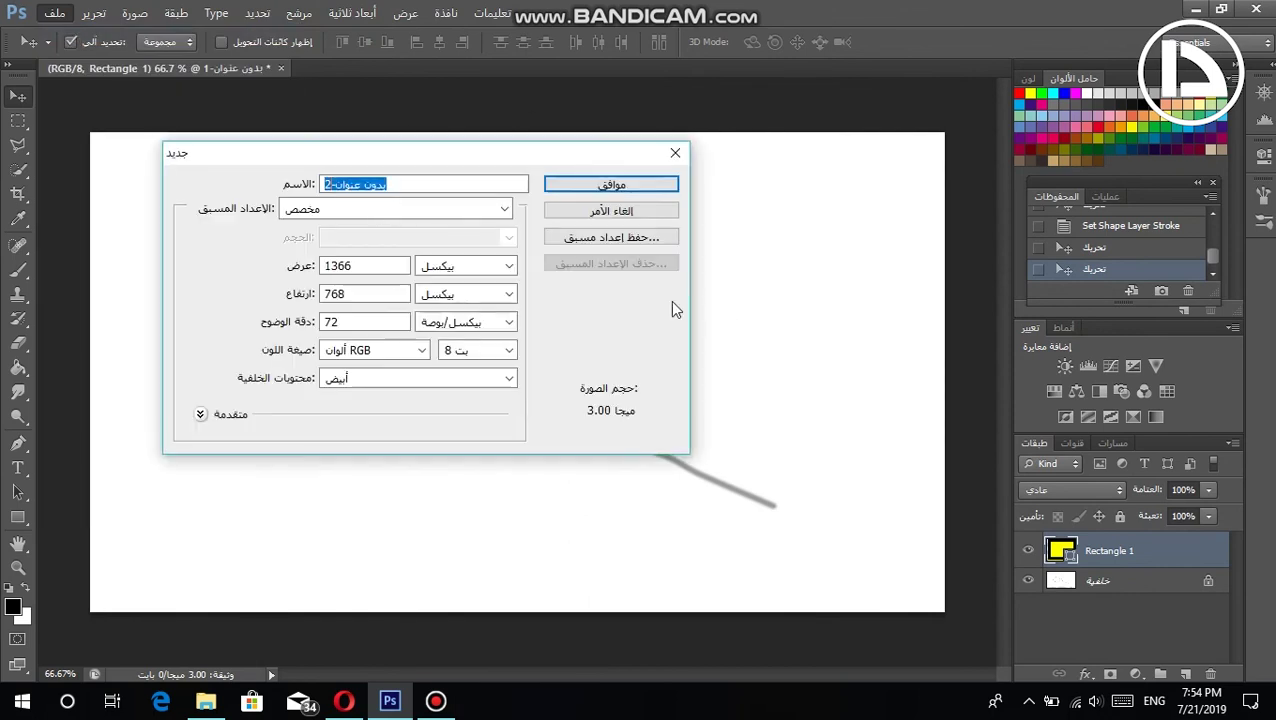
{"action": "left_click", "coordinate": [335, 266]}
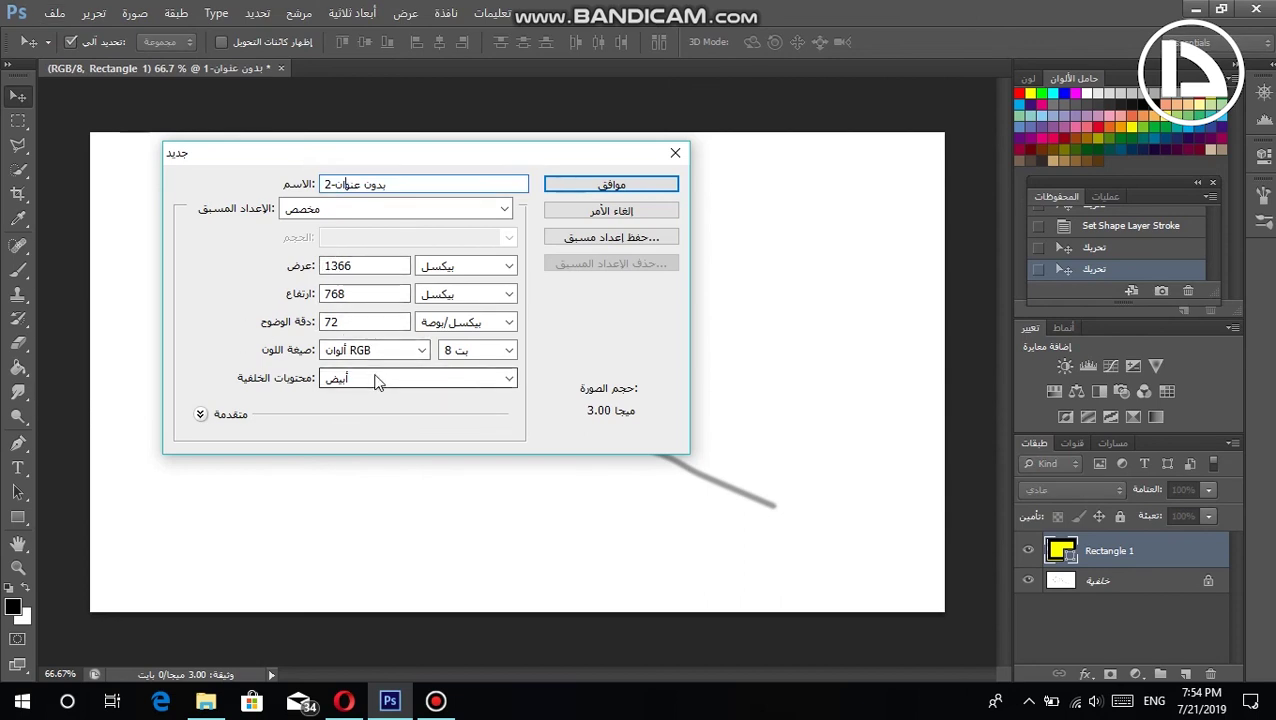
{"action": "left_click", "coordinate": [378, 381]}
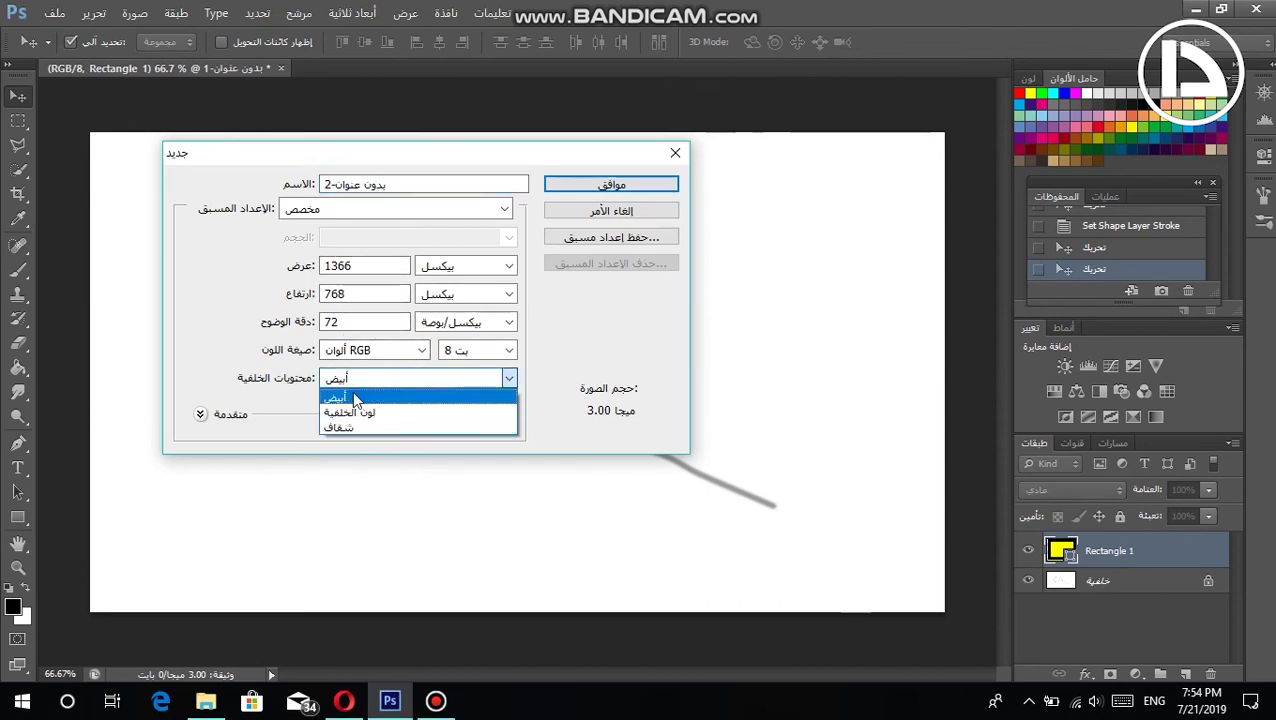
{"action": "left_click", "coordinate": [593, 211]}
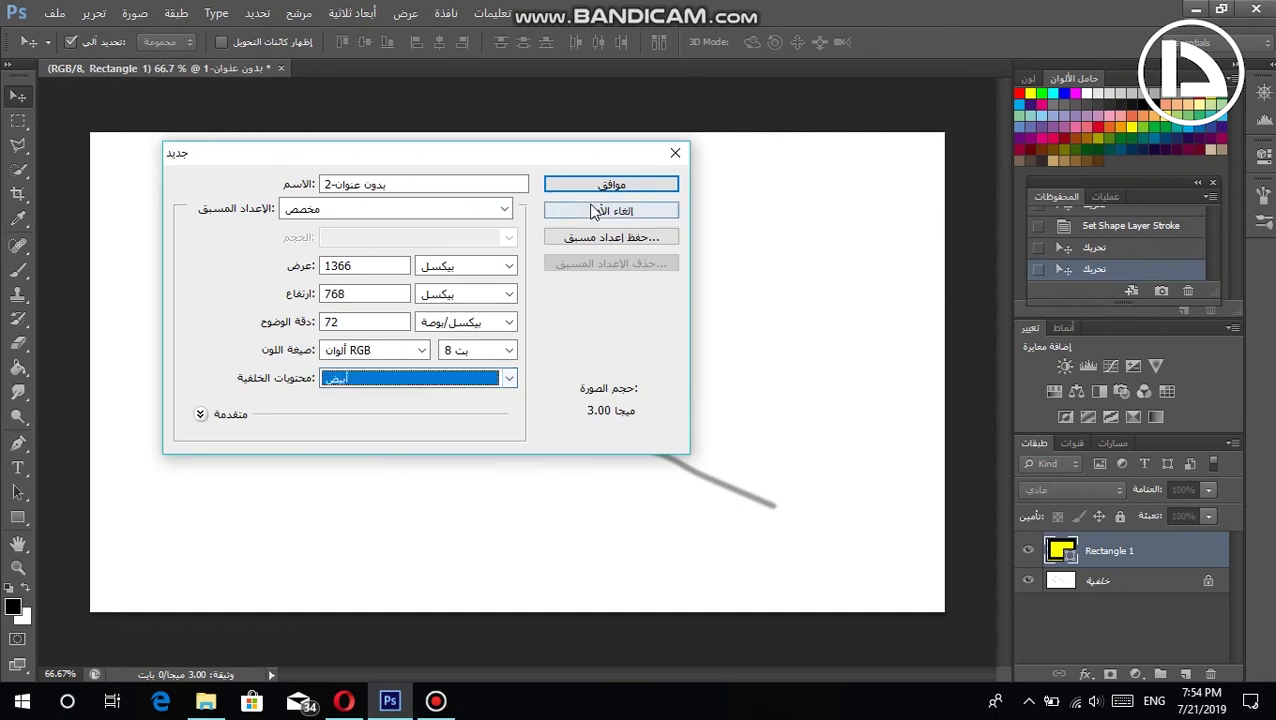
{"action": "left_click", "coordinate": [593, 211]}
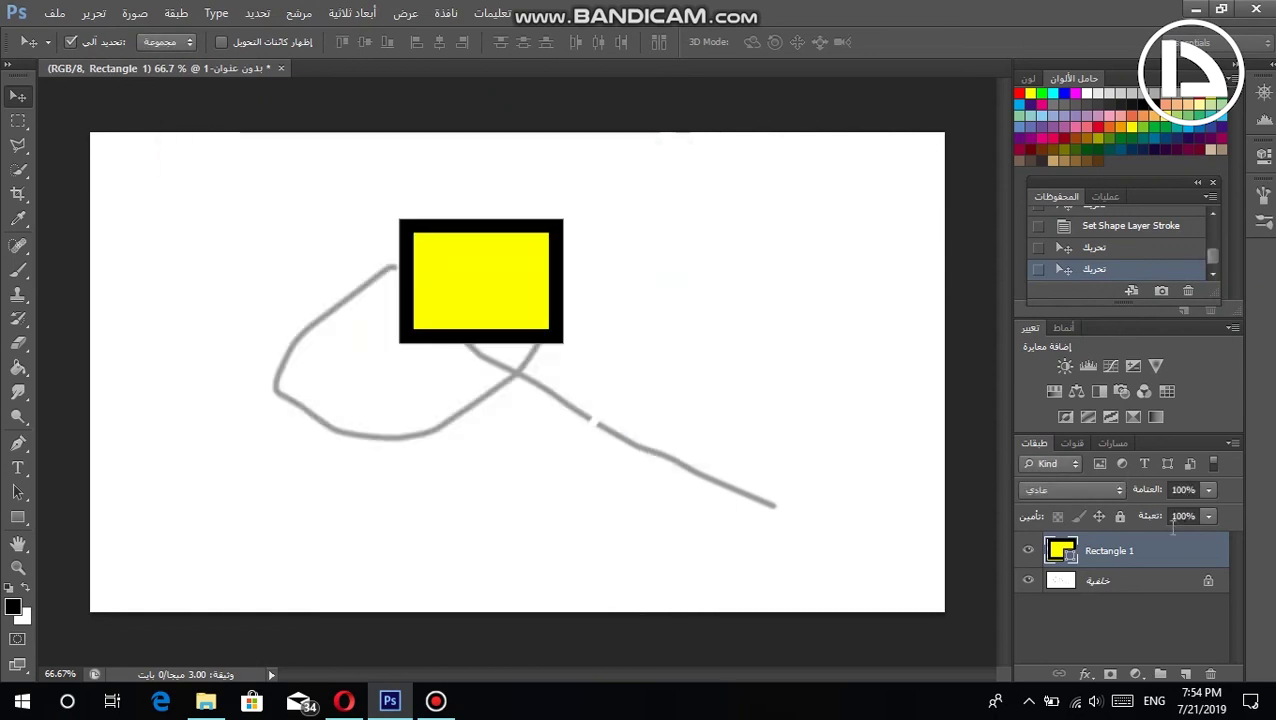
View the dialog for opening an existing file, dismiss it without opening anything, and reselect the Rectangle 1 layer.
{"action": "key", "text": "alt+bracketleft"}
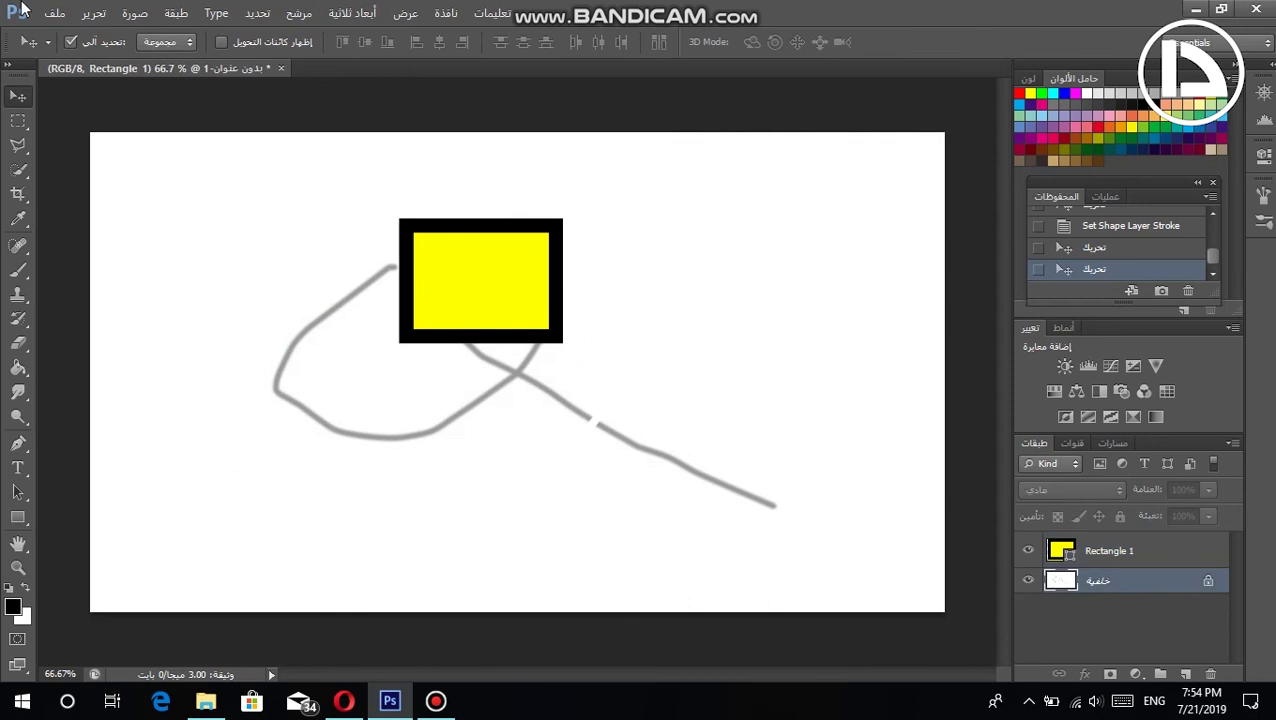
{"action": "left_click", "coordinate": [54, 13]}
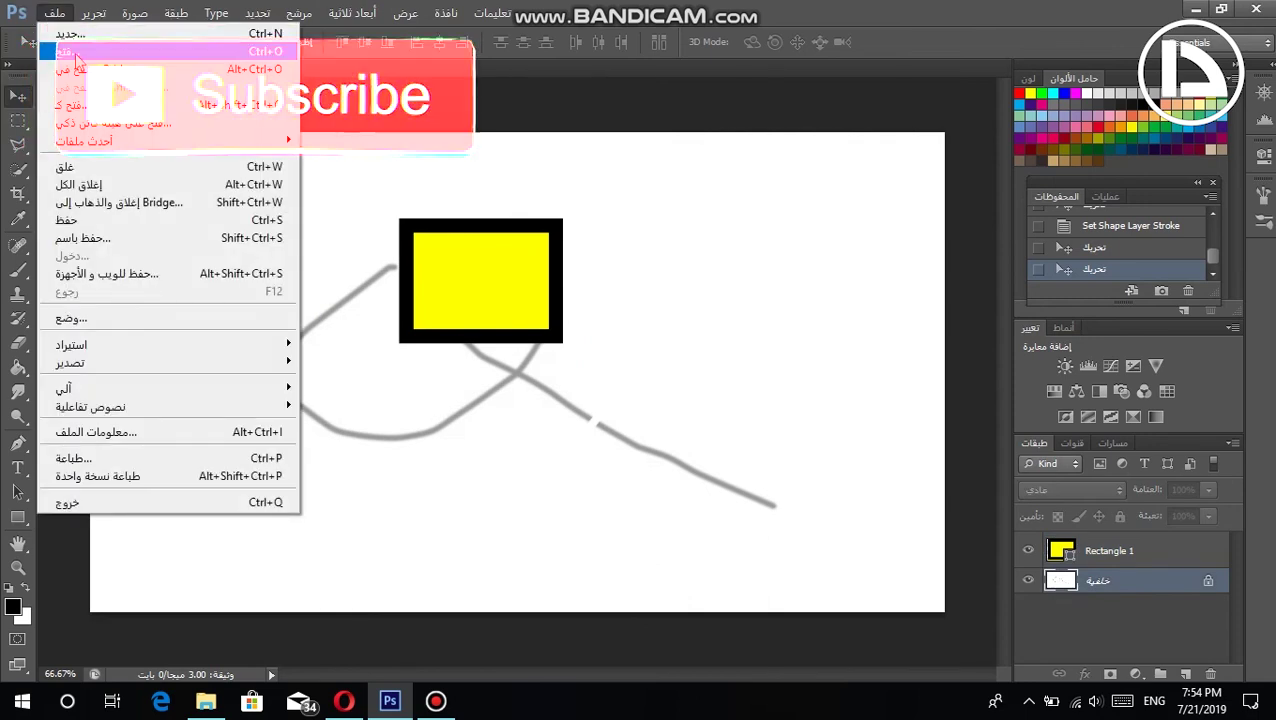
{"action": "key", "text": "Escape"}
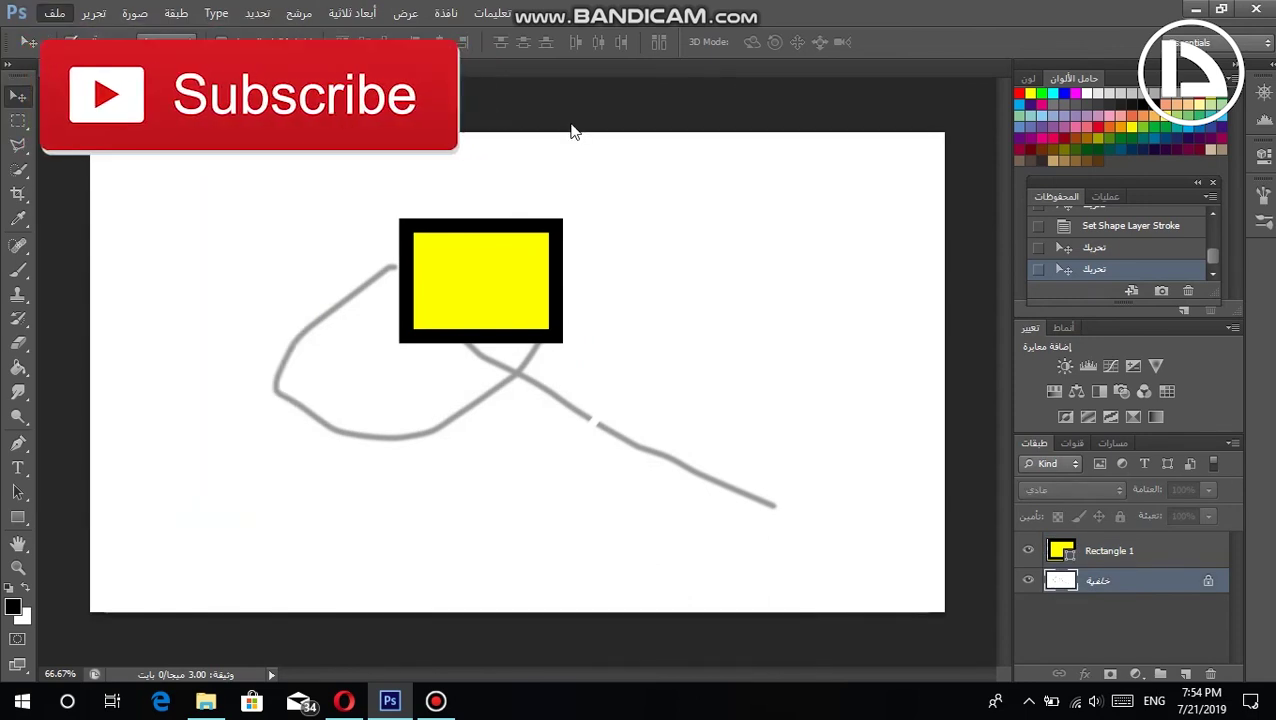
{"action": "key", "text": "ctrl+o"}
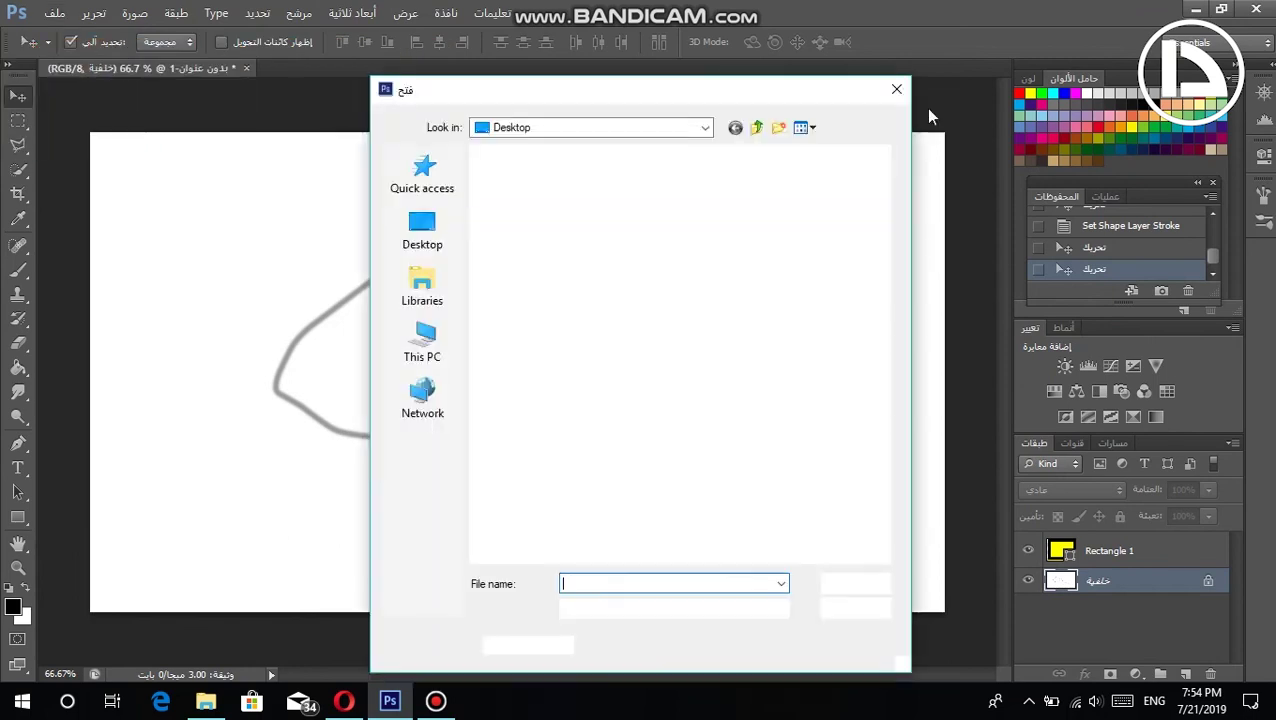
{"action": "left_click", "coordinate": [893, 91]}
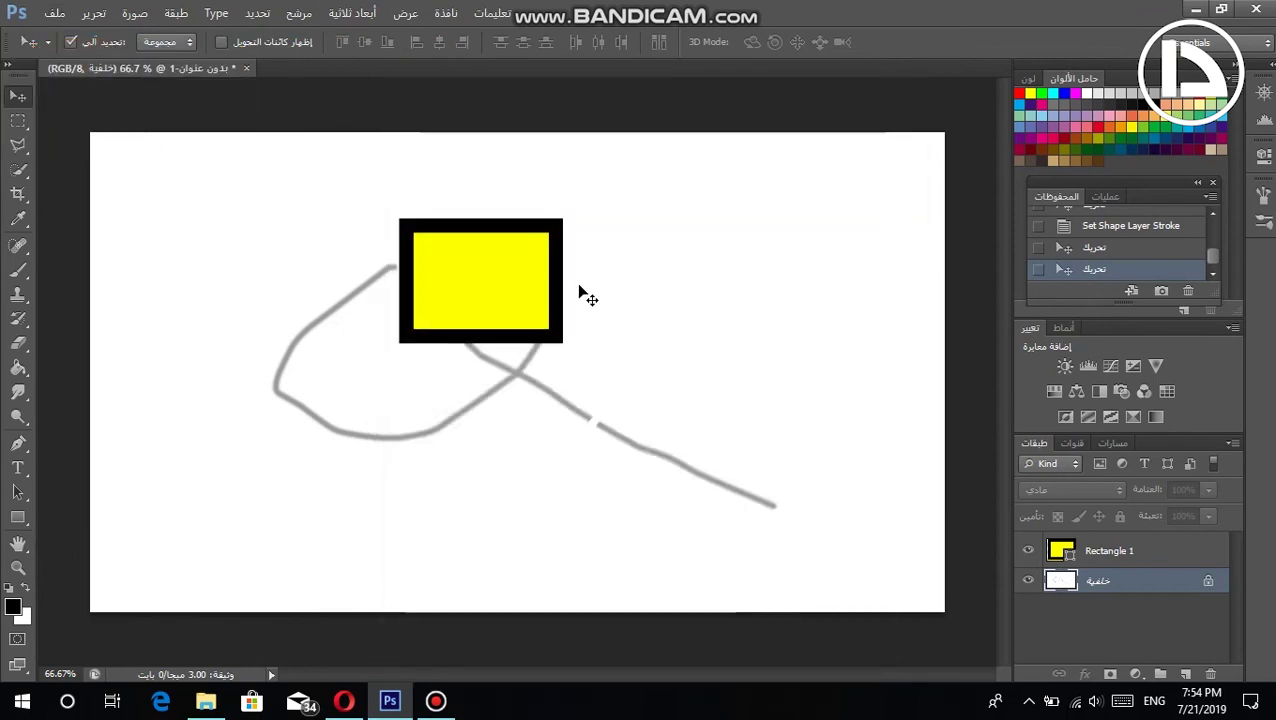
{"action": "left_click", "coordinate": [530, 285]}
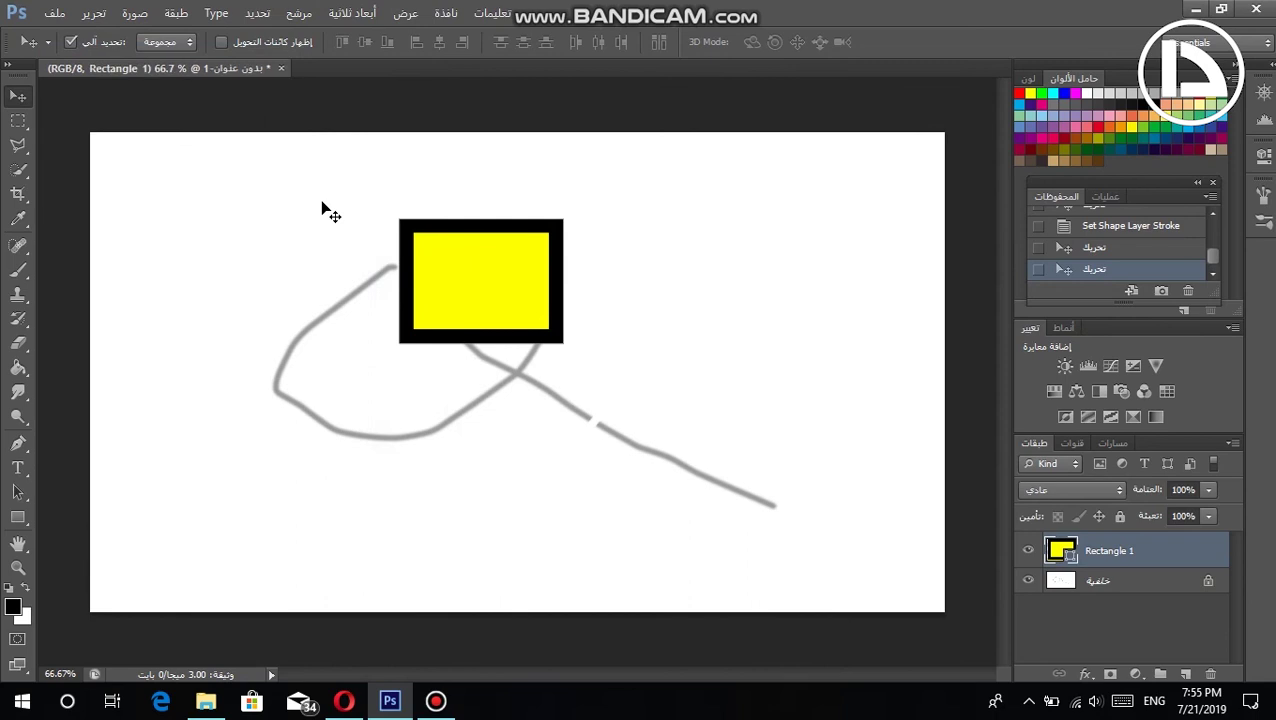